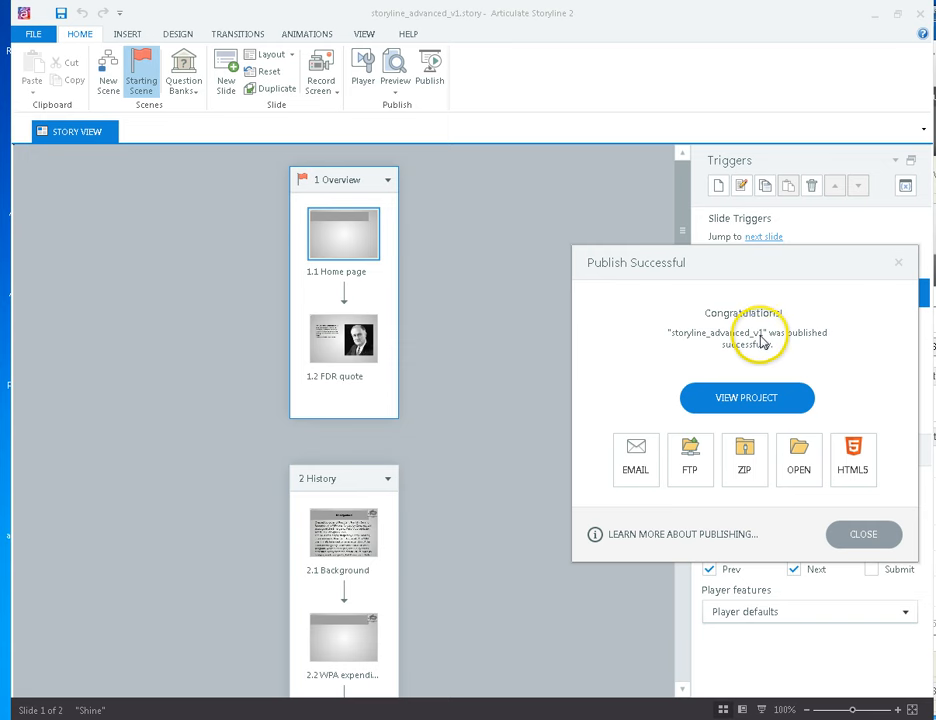
- Zip the published Storyline output to the Desktop as storyline_advanced_v1.zip
left_click(746, 452)
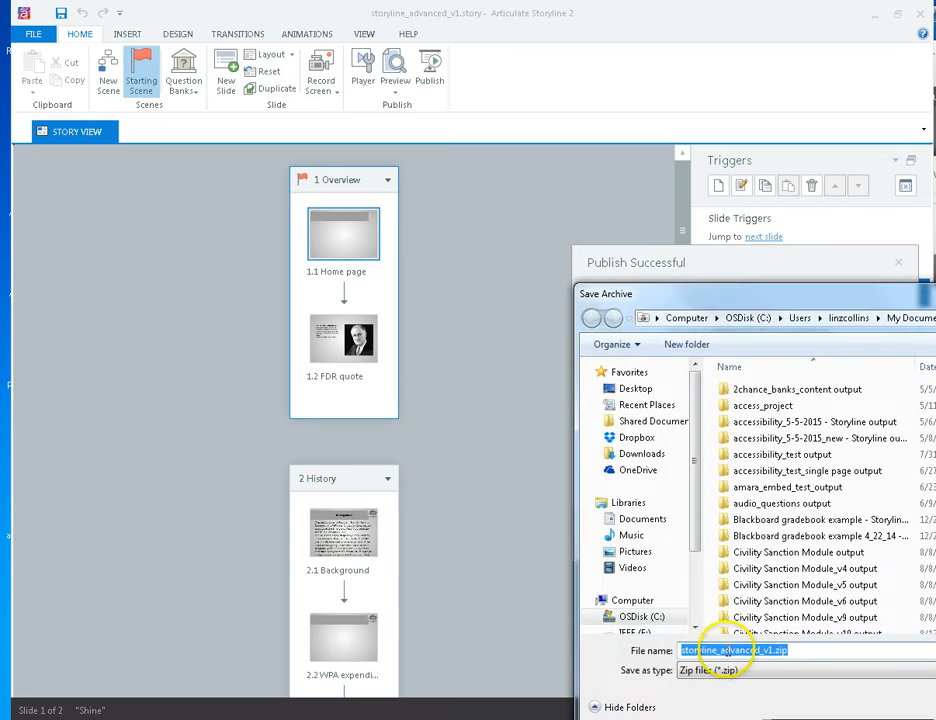
left_click(634, 391)
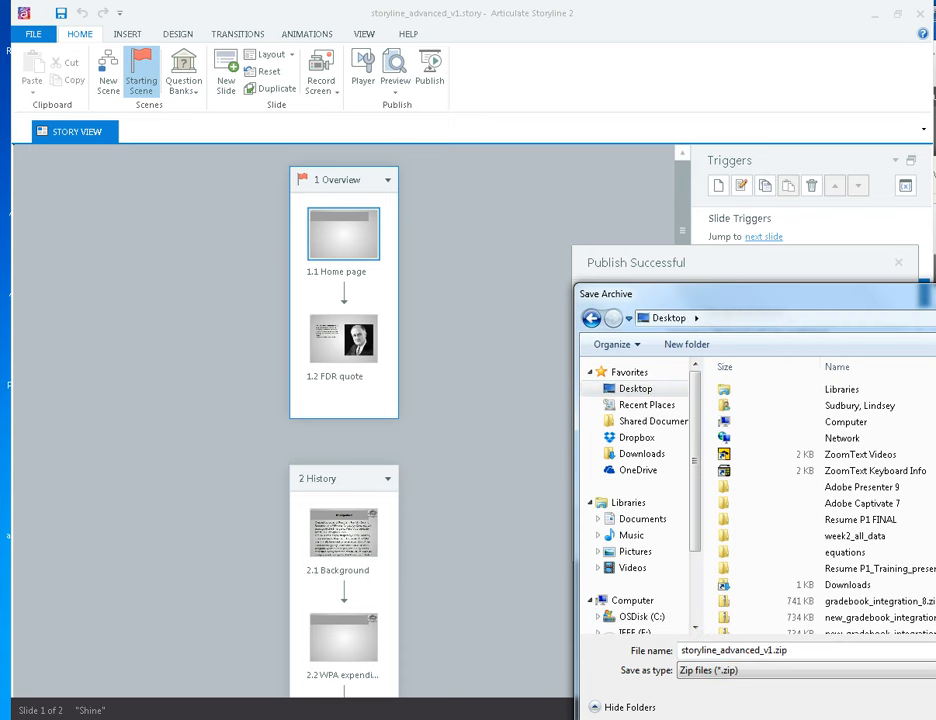
key("Return")
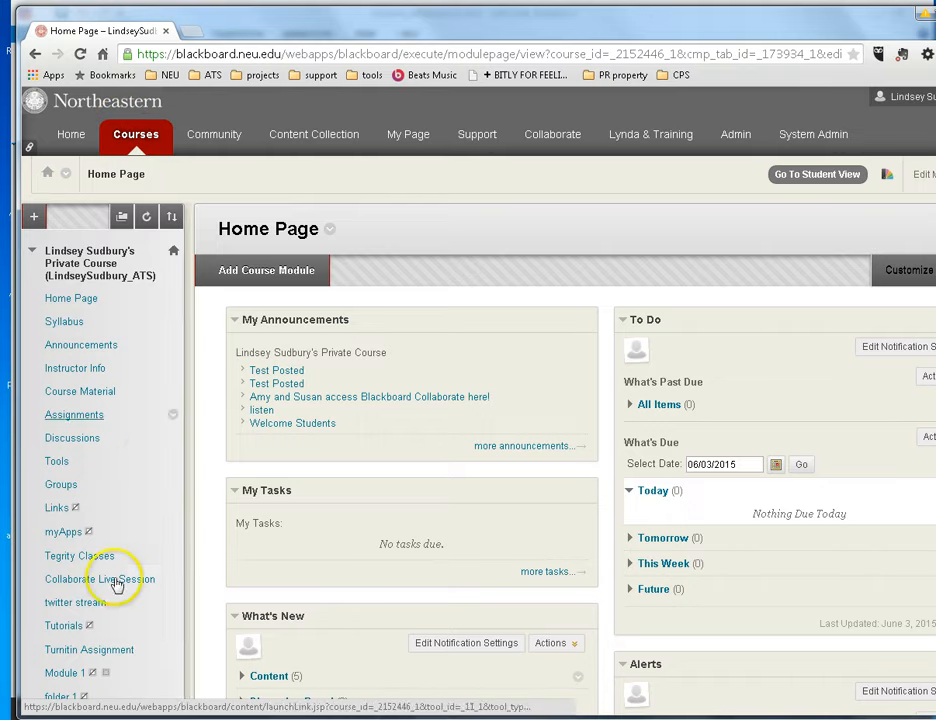
- Open your personal folder from Control Panel > Content Collection
scroll(100, 540, "down", 5)
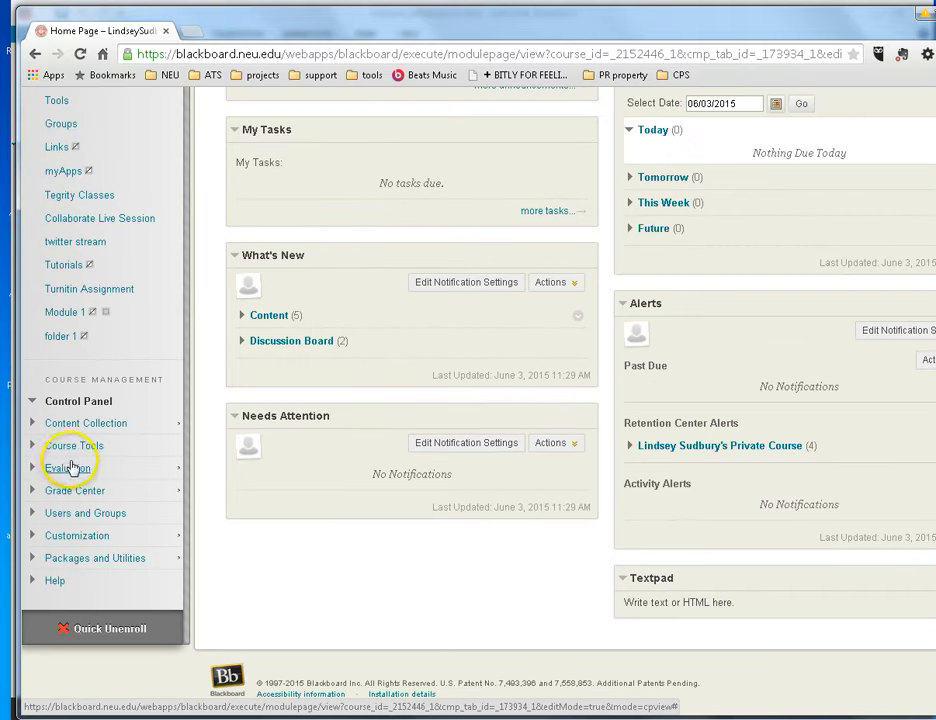
left_click(70, 425)
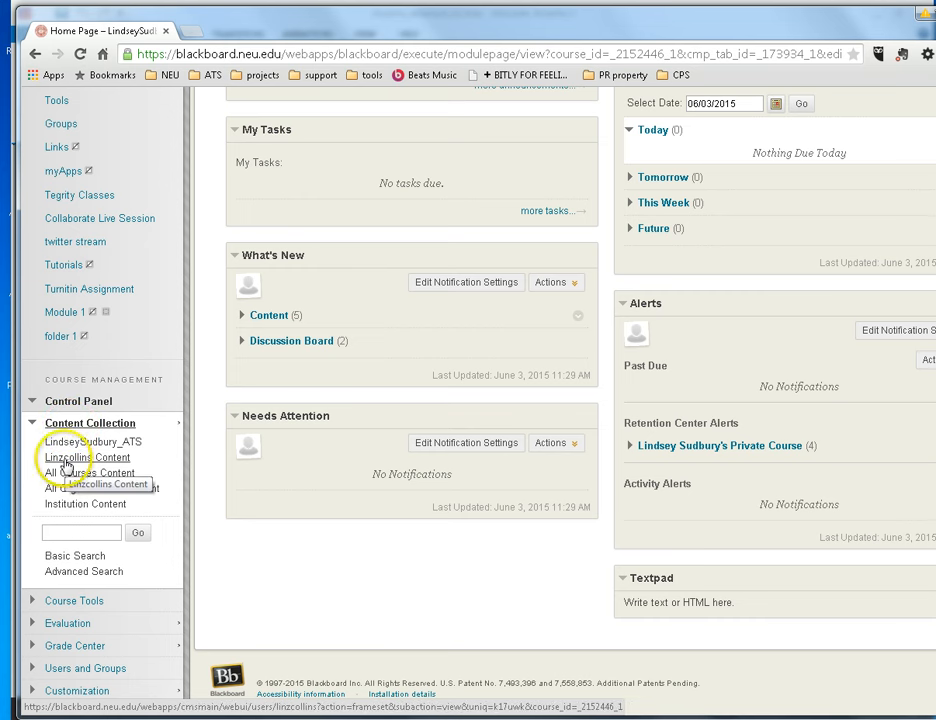
left_click(66, 463)
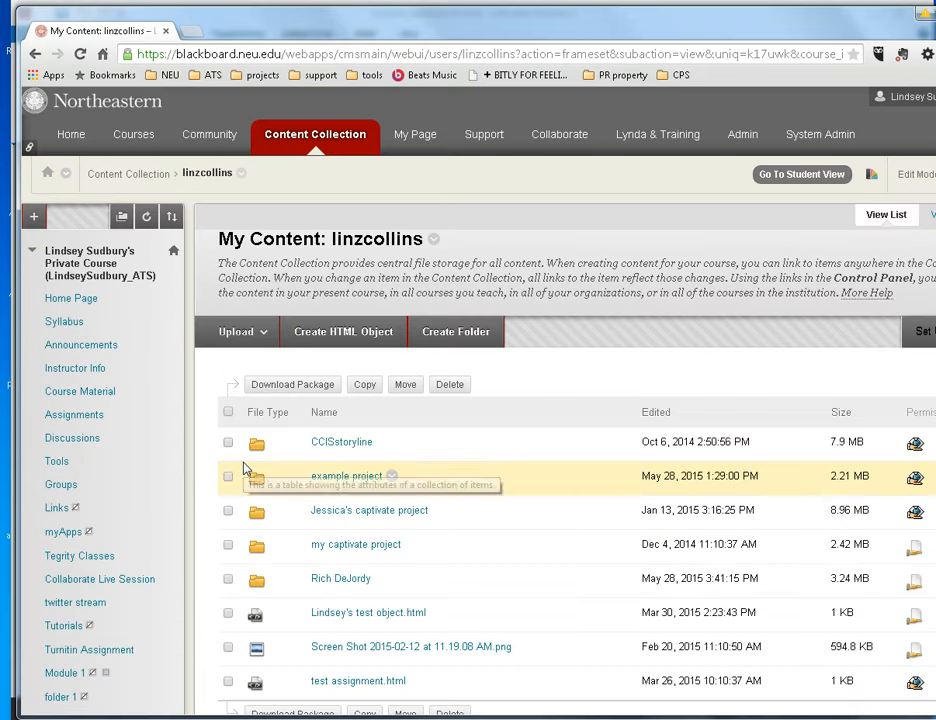
- Create a folder named 'storyline project' in the personal Content Collection
left_click(460, 333)
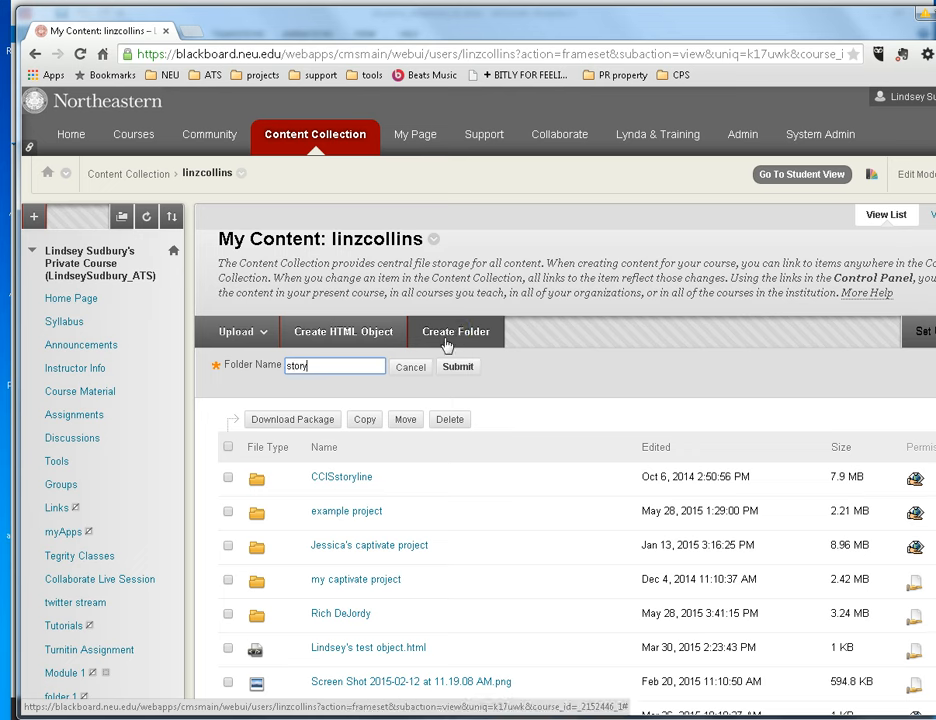
type("storyline project")
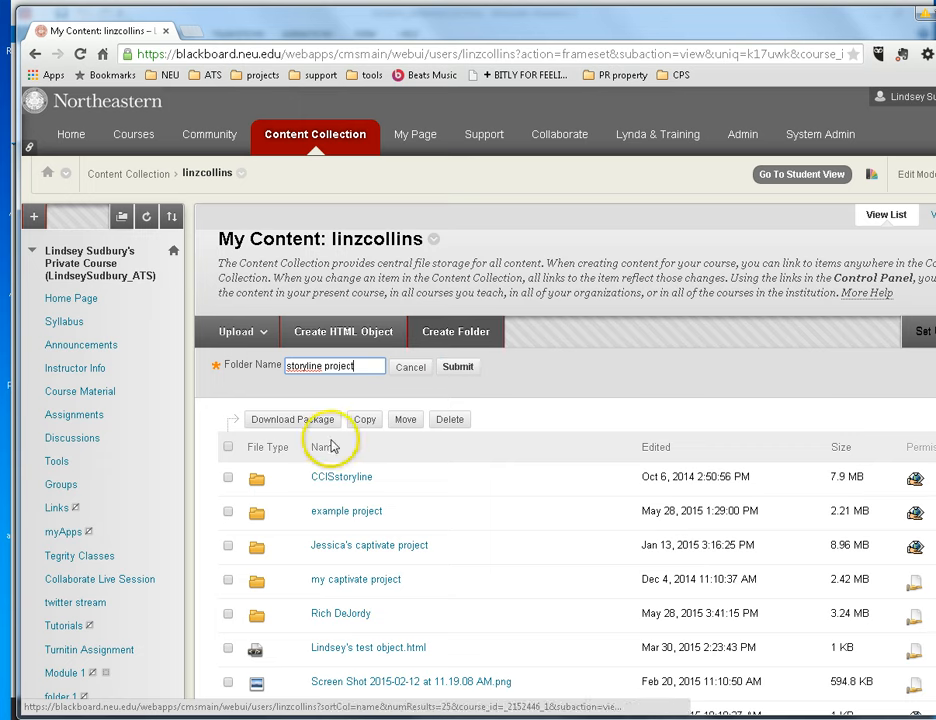
left_click(460, 368)
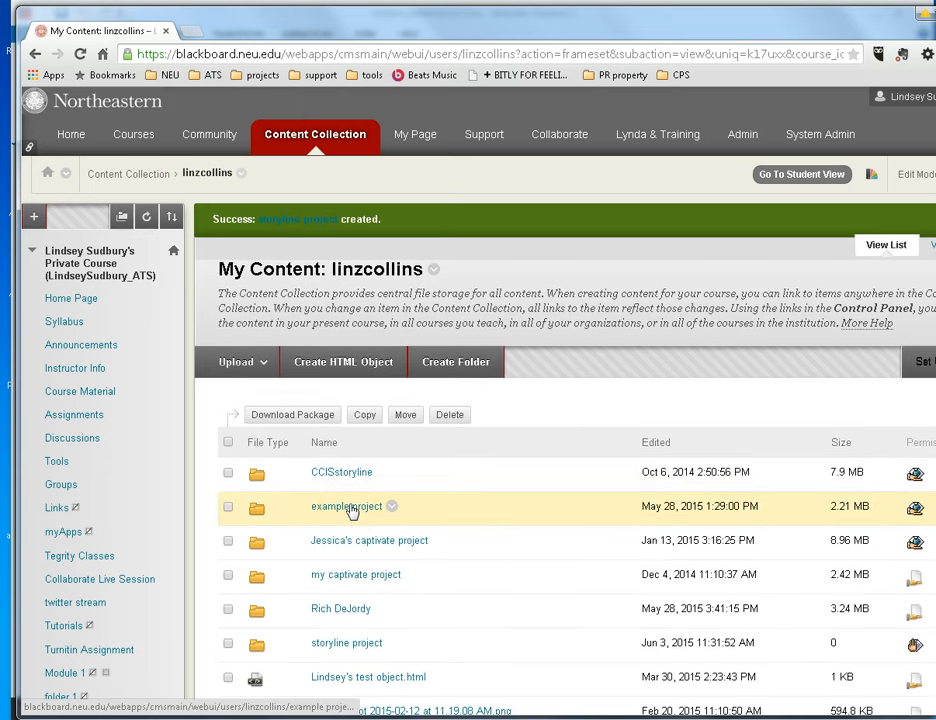
scroll(352, 510, "down", 3)
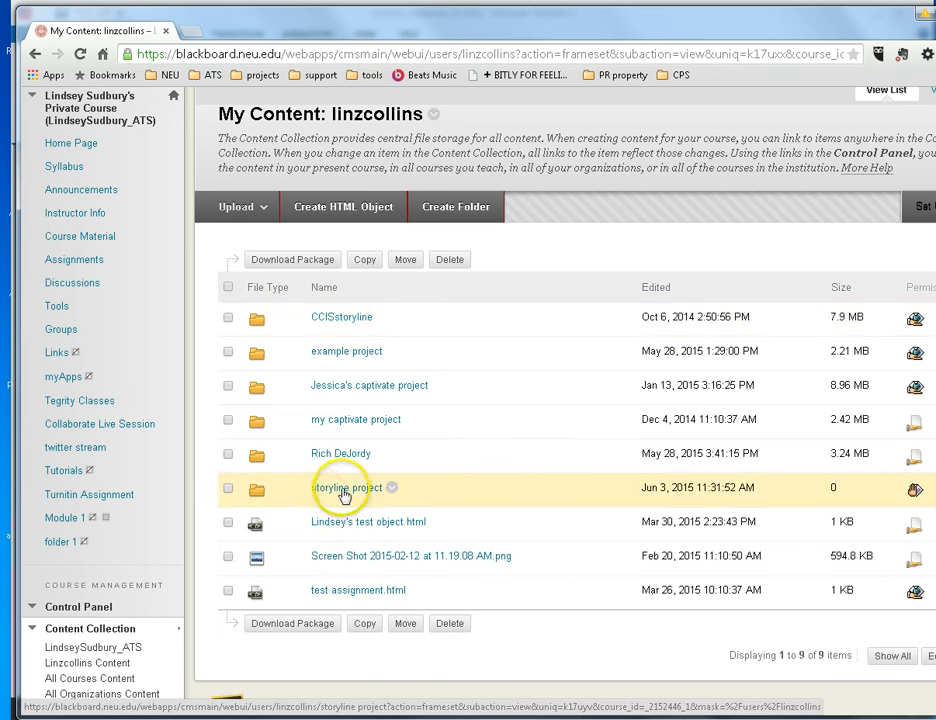
- In the storyline project folder, start an Upload Zip Package with storyline_advanced_v1.zip from the Desktop
left_click(340, 491)
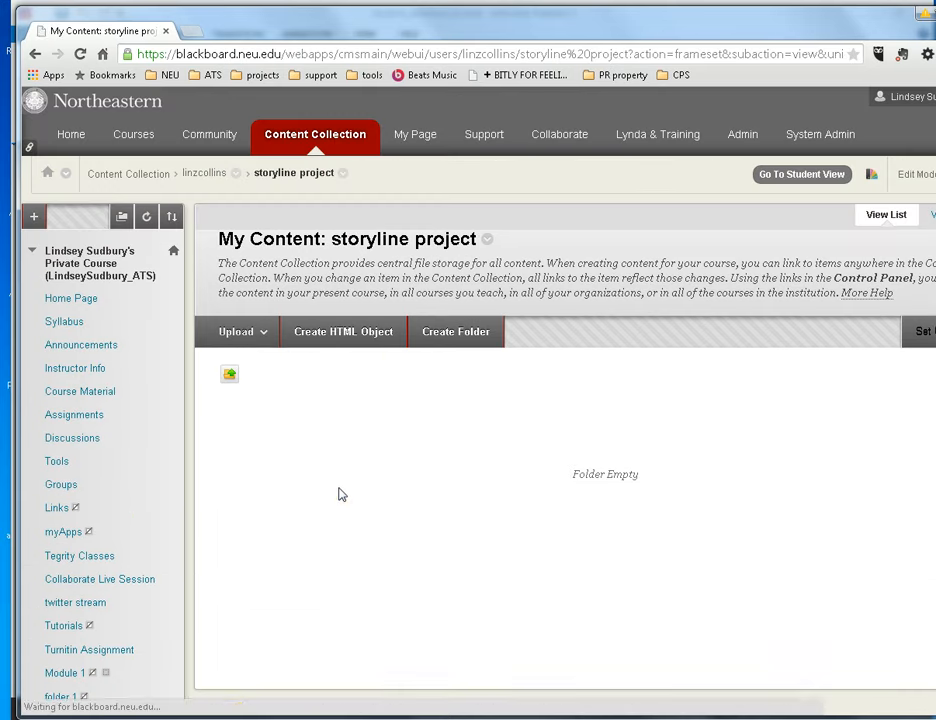
left_click(242, 331)
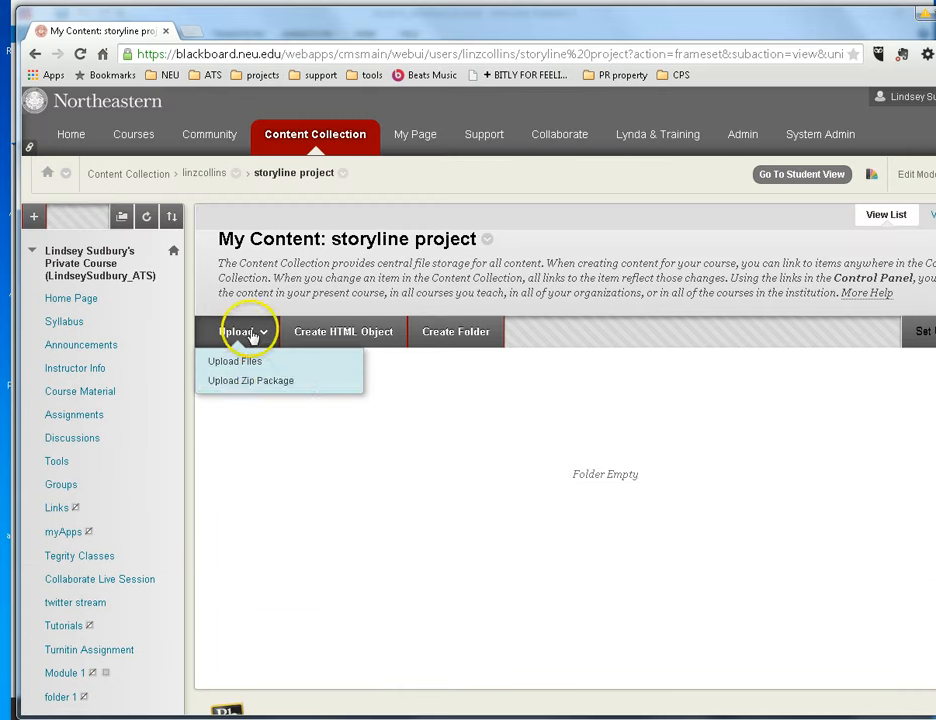
left_click(259, 388)
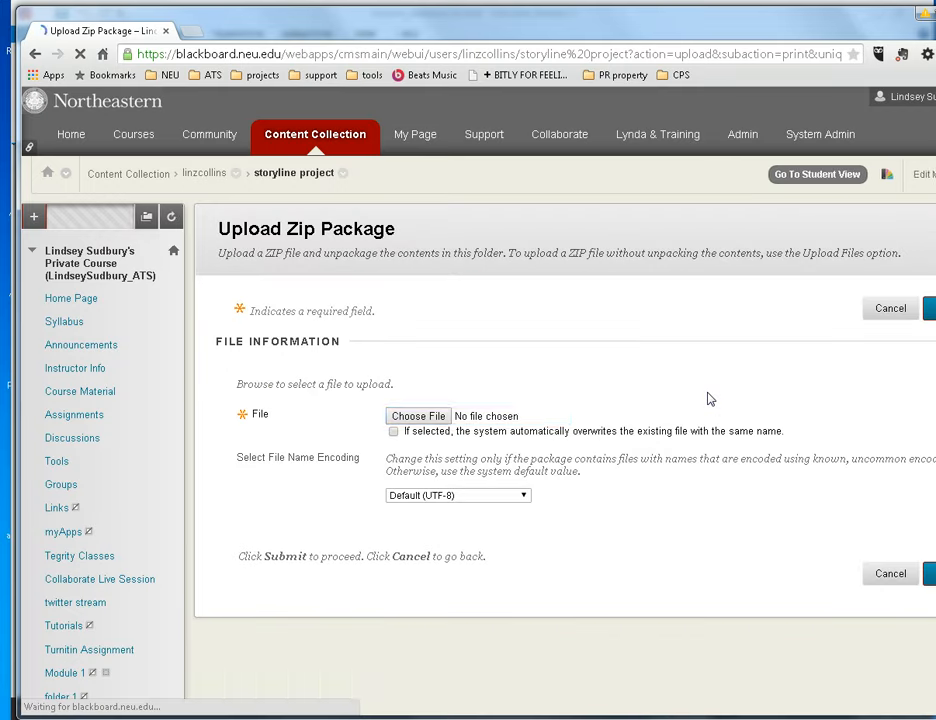
left_click(418, 416)
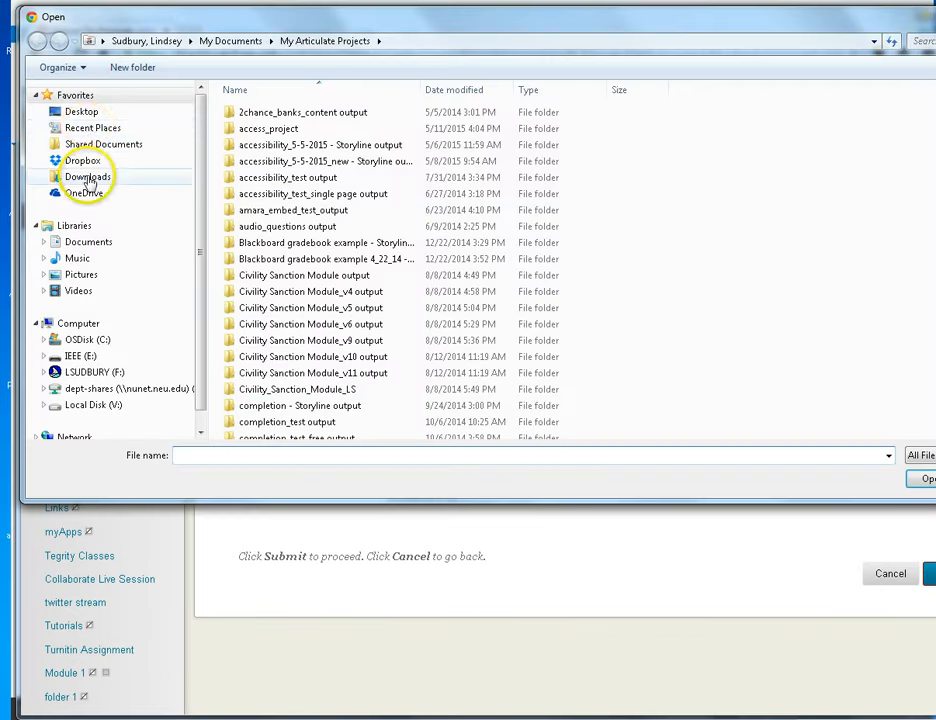
left_click(84, 114)
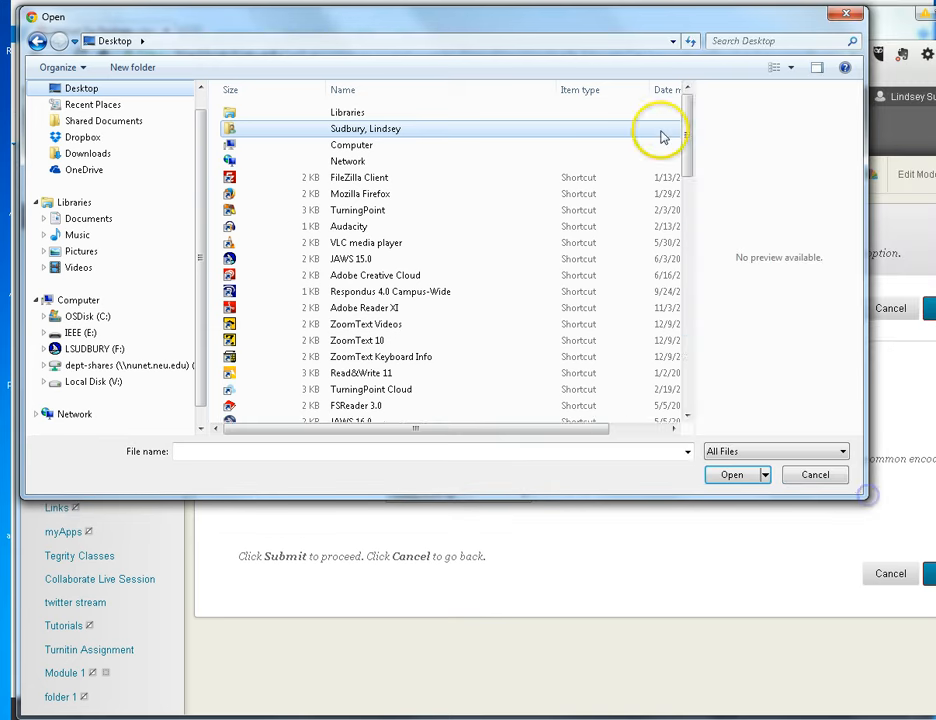
left_click_drag(689, 140, 697, 385)
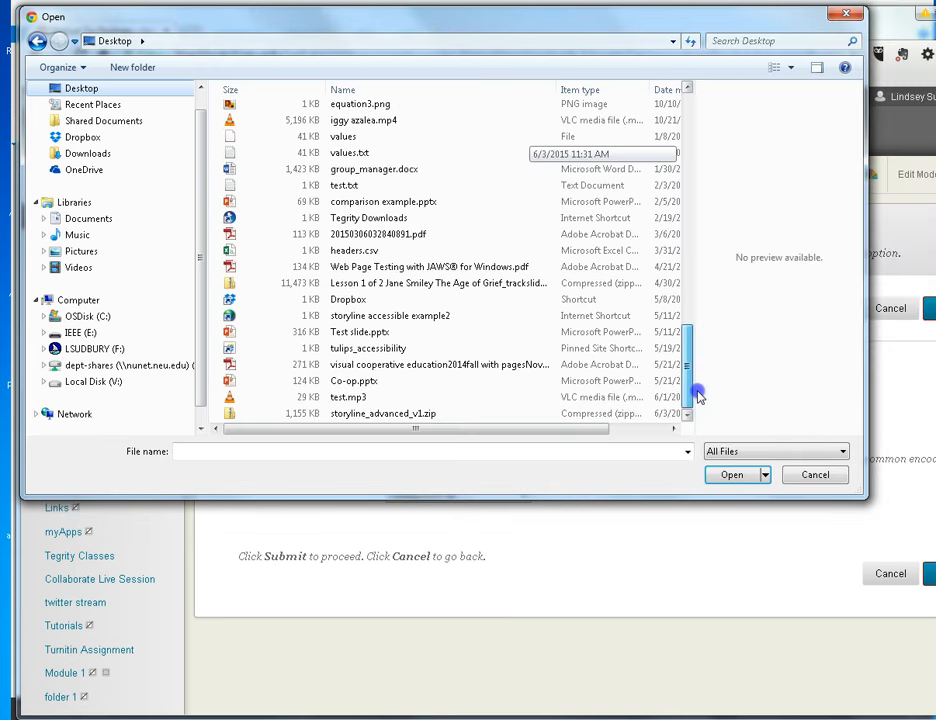
left_click(383, 413)
left_click(732, 474)
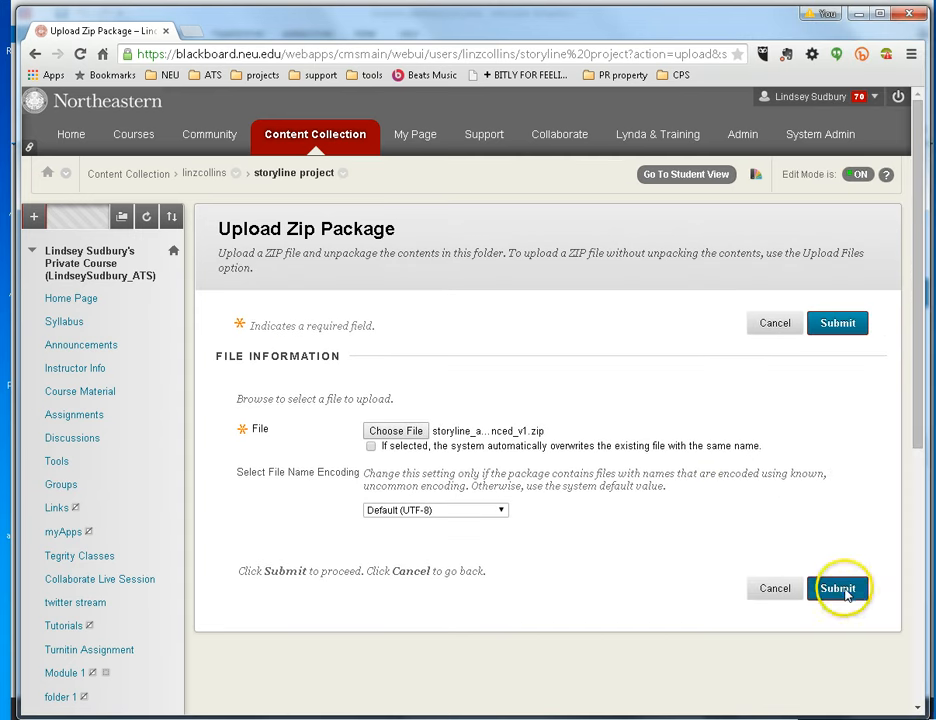
- Submit the zip package with overwrite unchecked and Default (UTF-8) encoding to unpack it
left_click(840, 589)
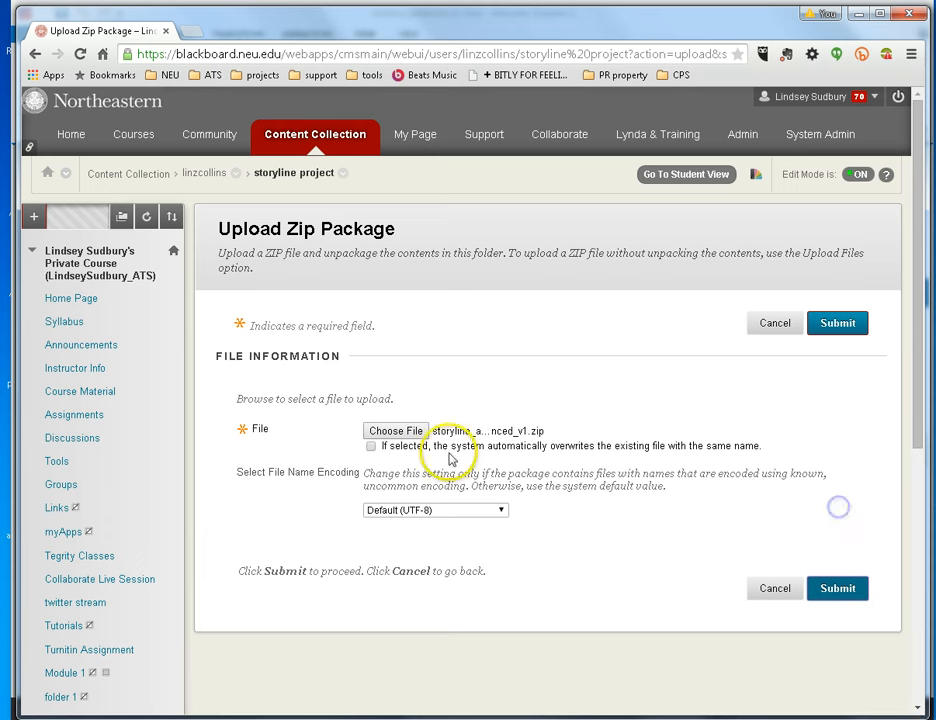
left_click(371, 447)
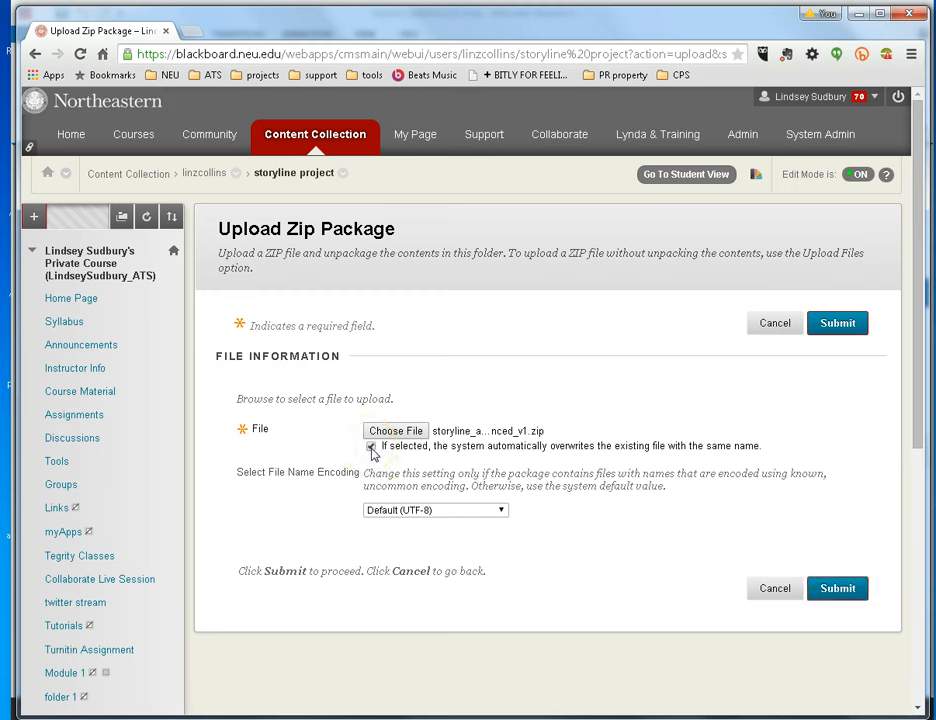
left_click(371, 447)
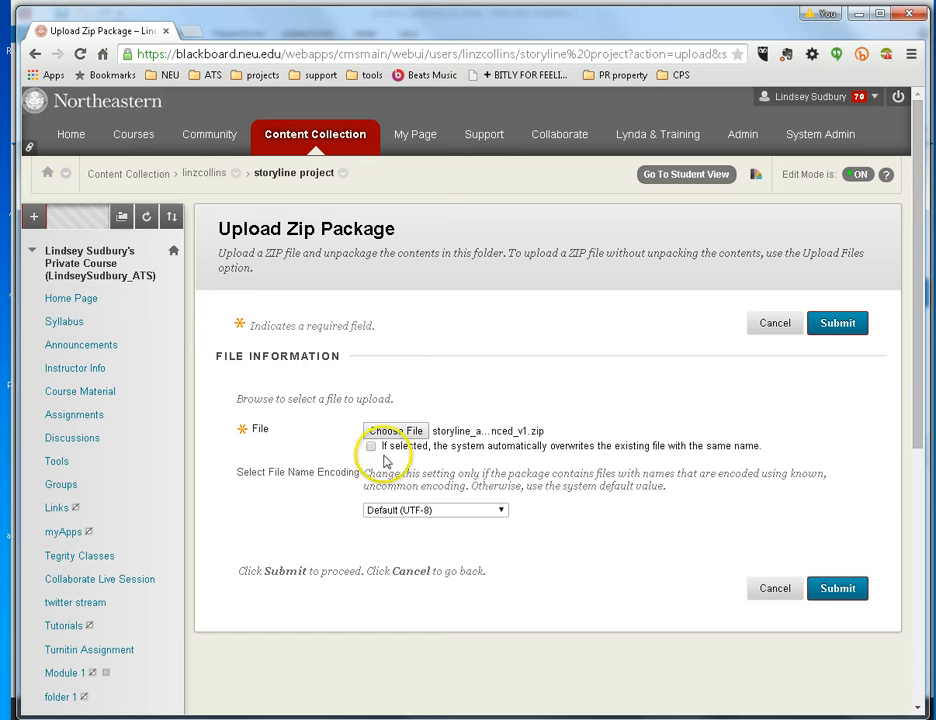
left_click(835, 590)
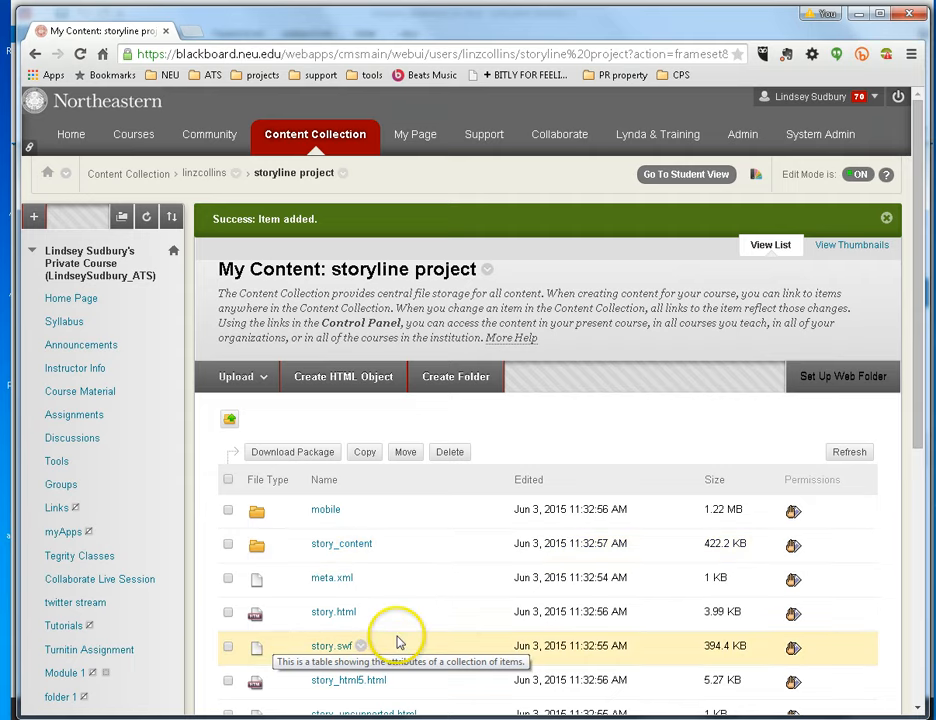
- Return to the parent folder, where storyline project now shows 2.03 MB
scroll(397, 640, "down", 1)
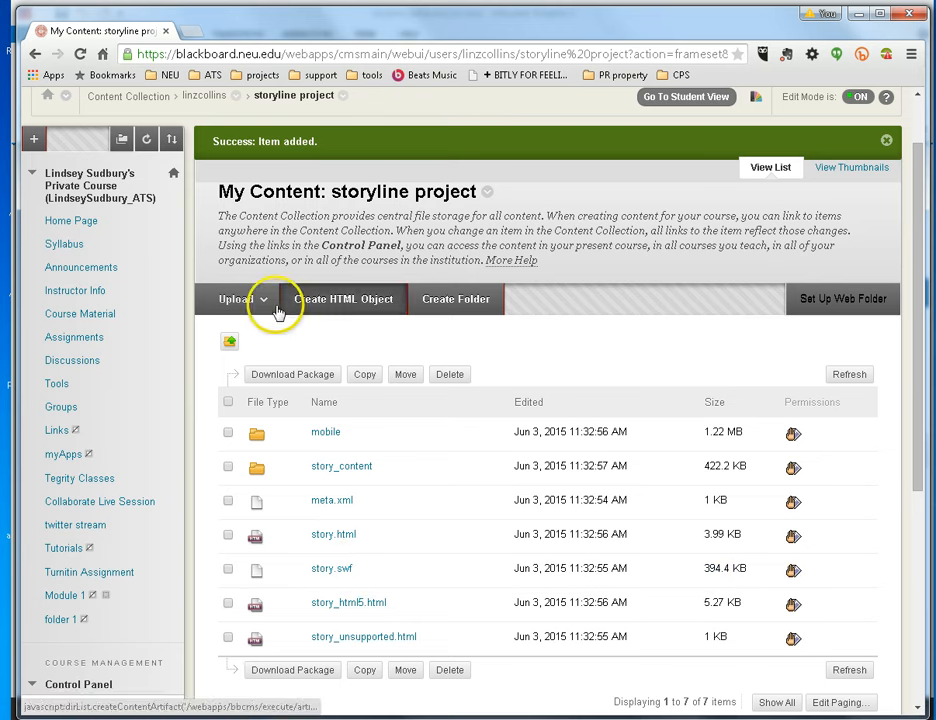
left_click(229, 343)
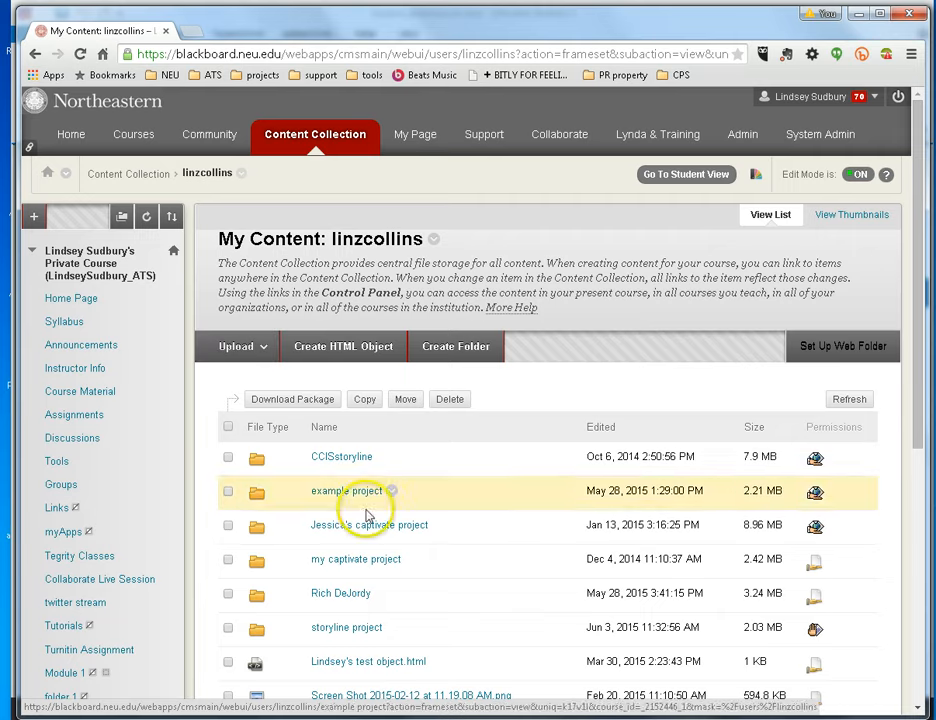
scroll(362, 525, "down", 1)
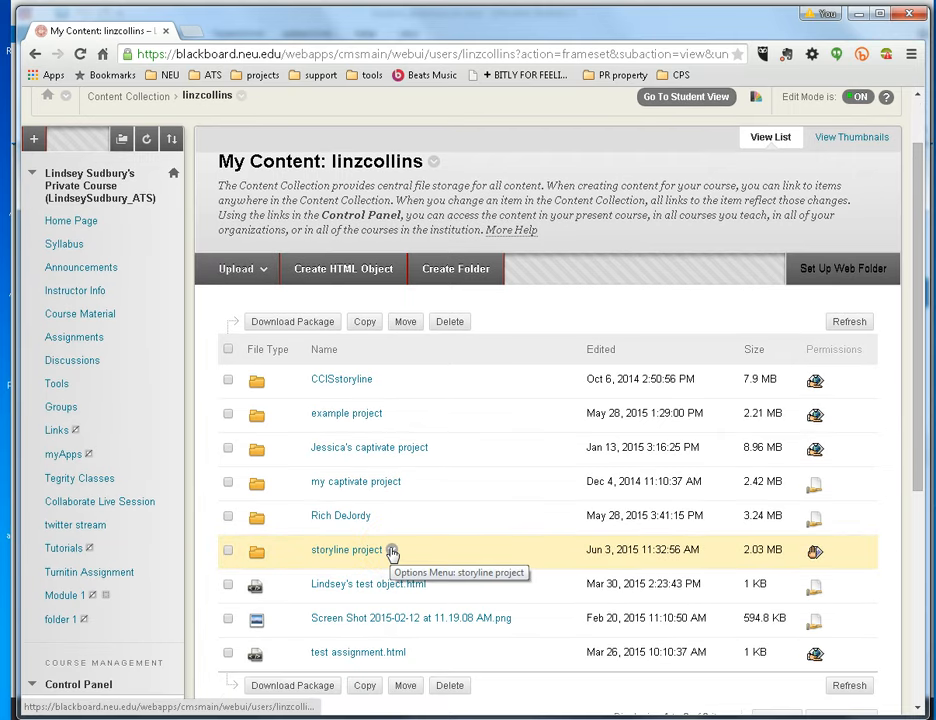
- Open the storyline project folder's Permissions page and review its role, course and public sharing options
left_click(391, 552)
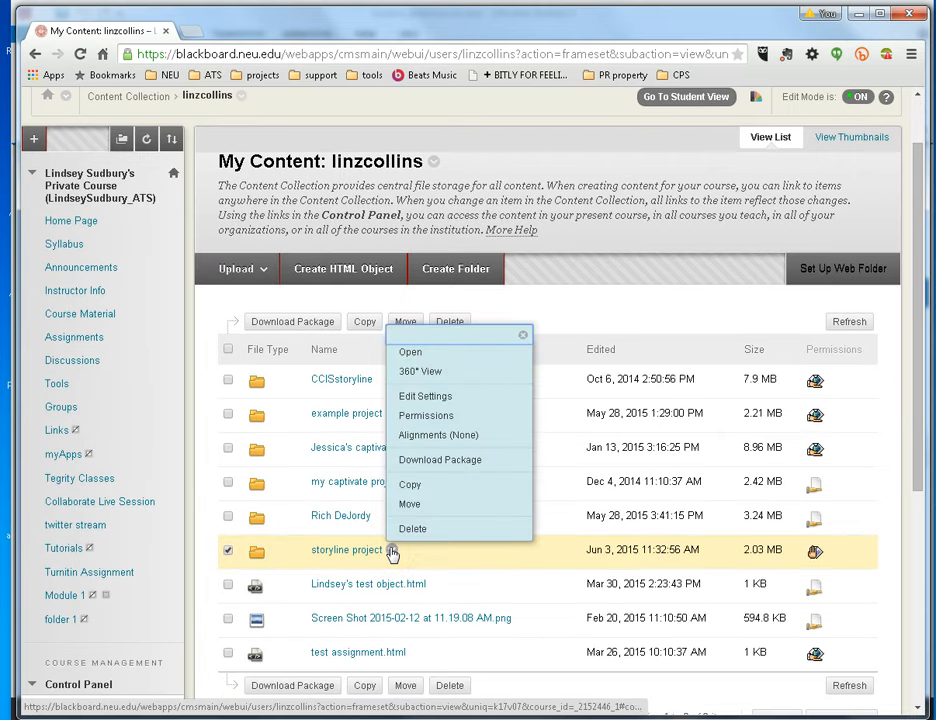
left_click(425, 418)
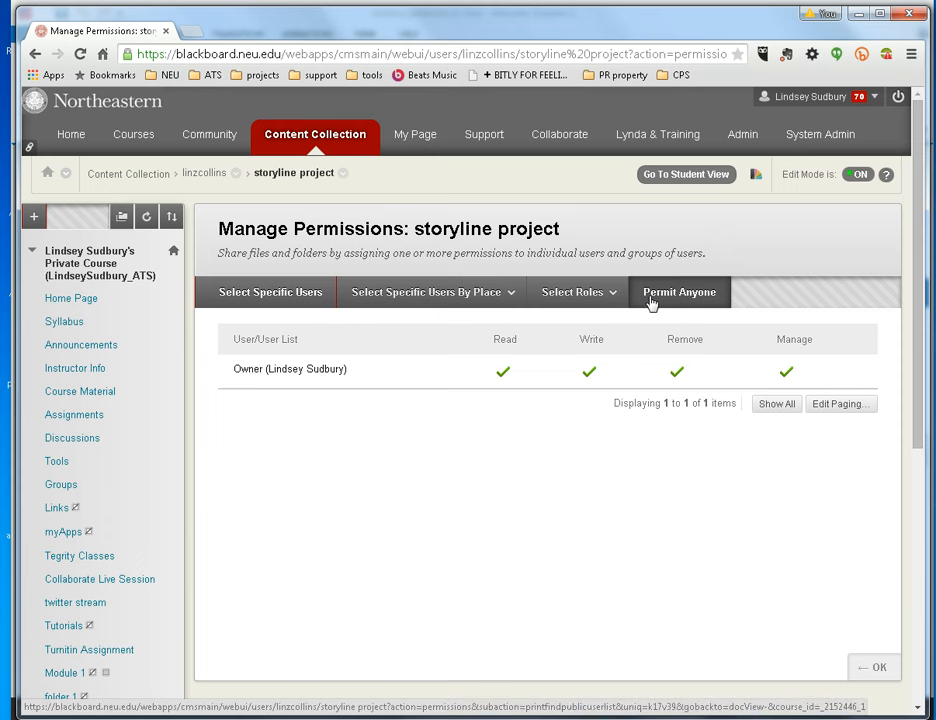
left_click(605, 304)
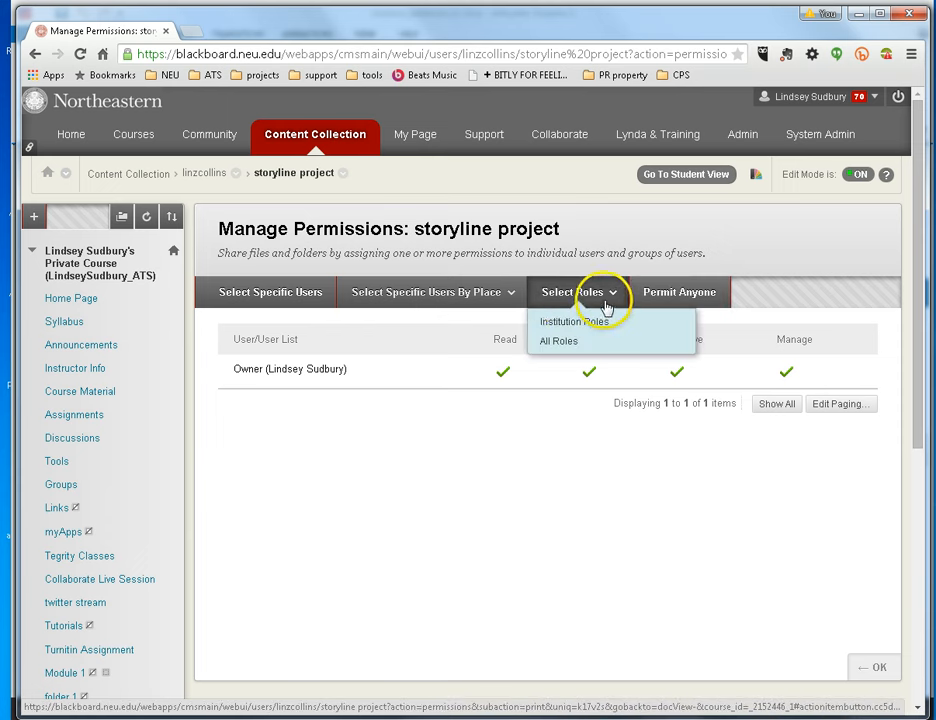
left_click(490, 304)
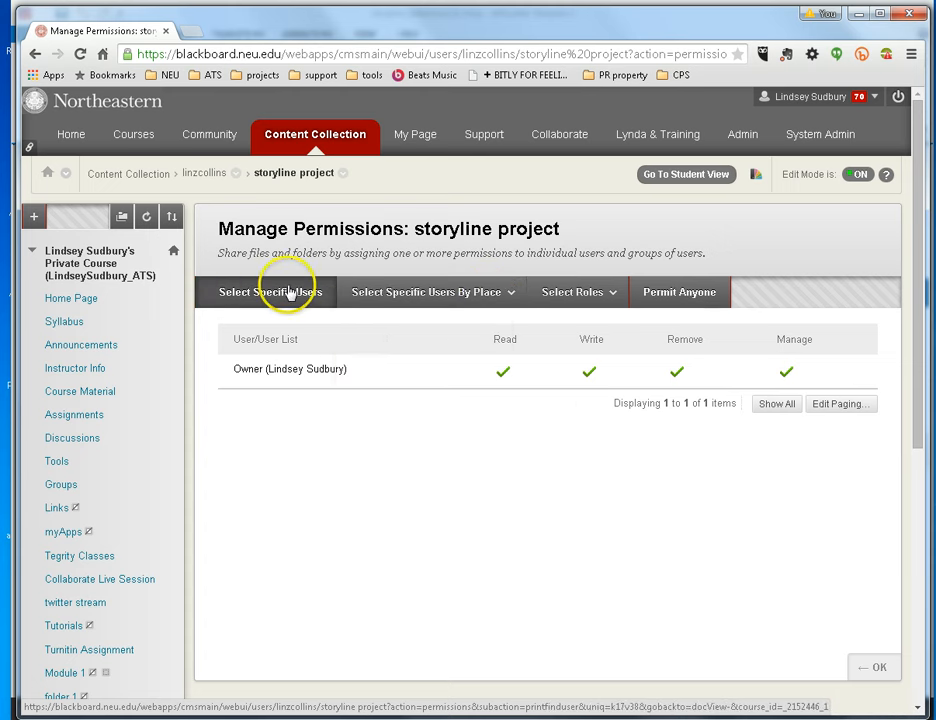
left_click(589, 302)
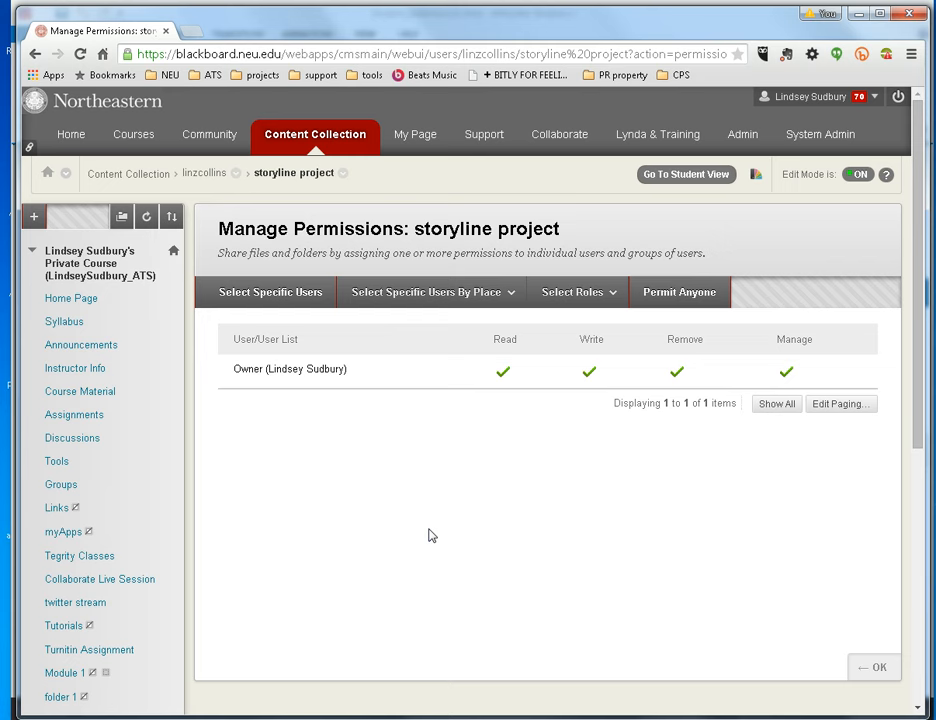
left_click(429, 300)
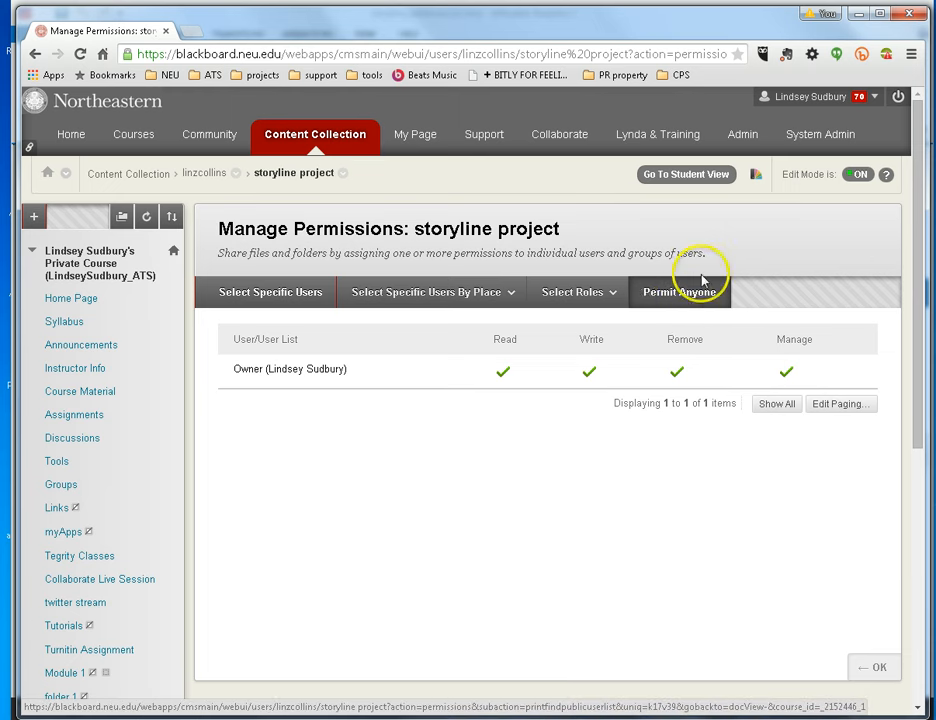
left_click(673, 295)
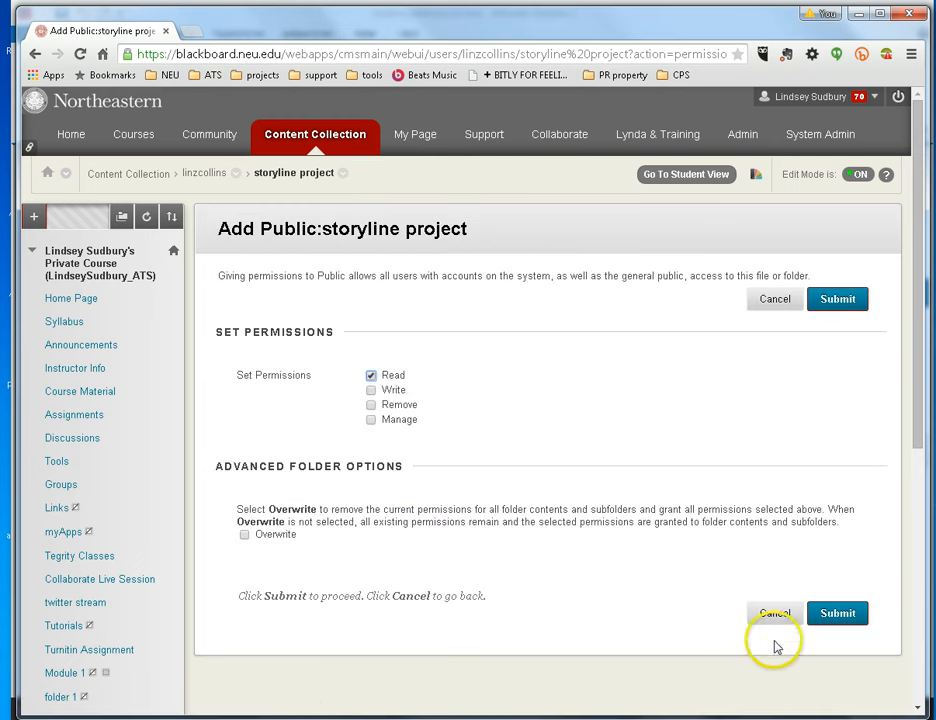
left_click(778, 615)
- Grant All Roles (all users with system accounts) Read permission on storyline project
left_click(570, 291)
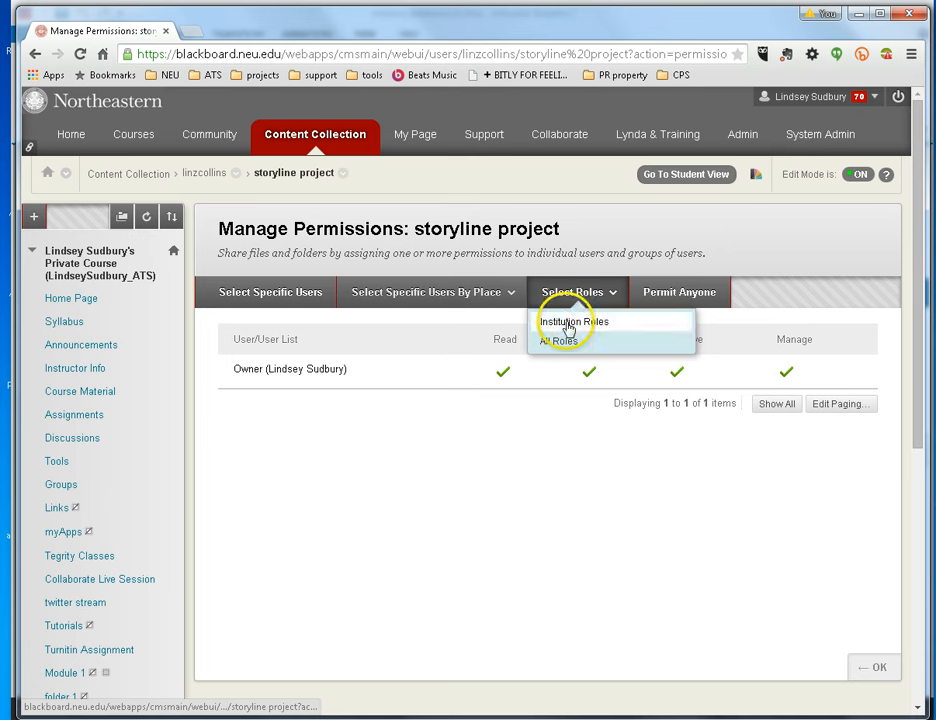
left_click(547, 299)
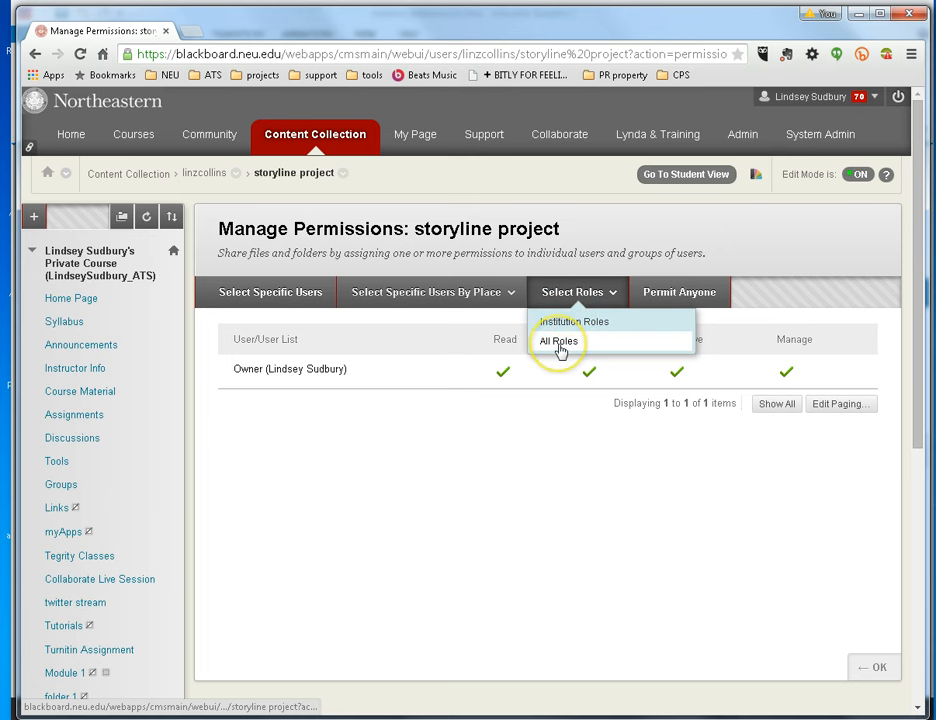
left_click(558, 342)
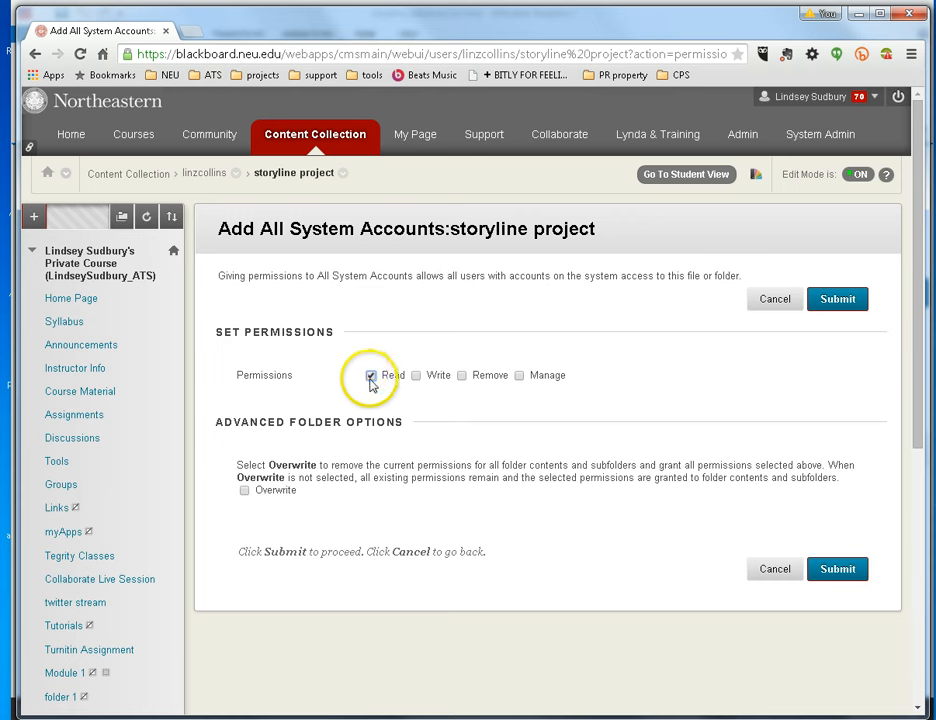
left_click(820, 572)
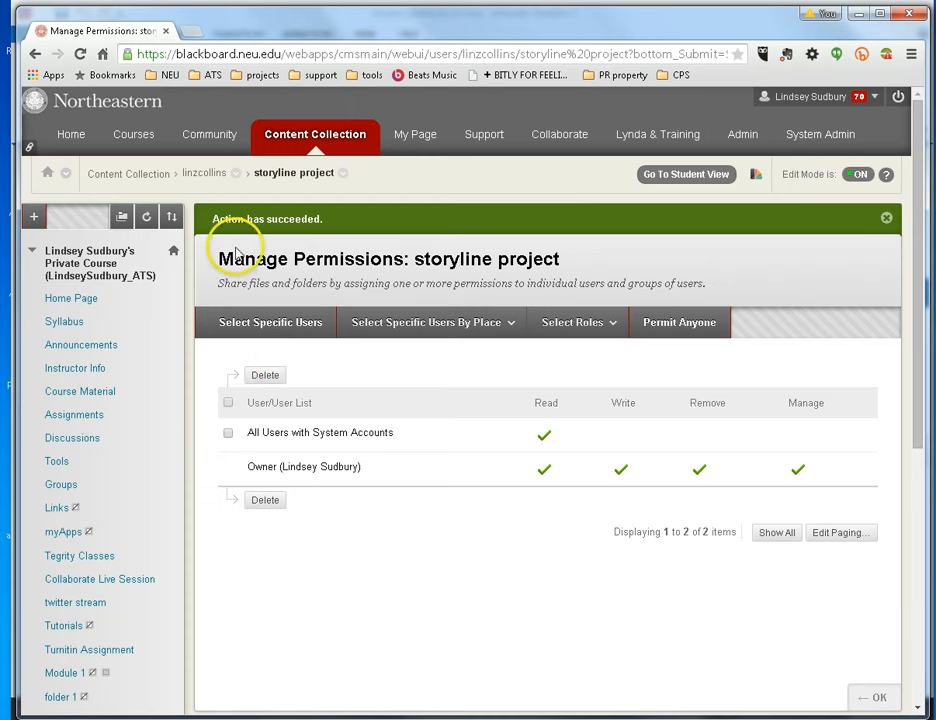
- Go back into the storyline project folder and open the story.html actions menu
left_click(205, 180)
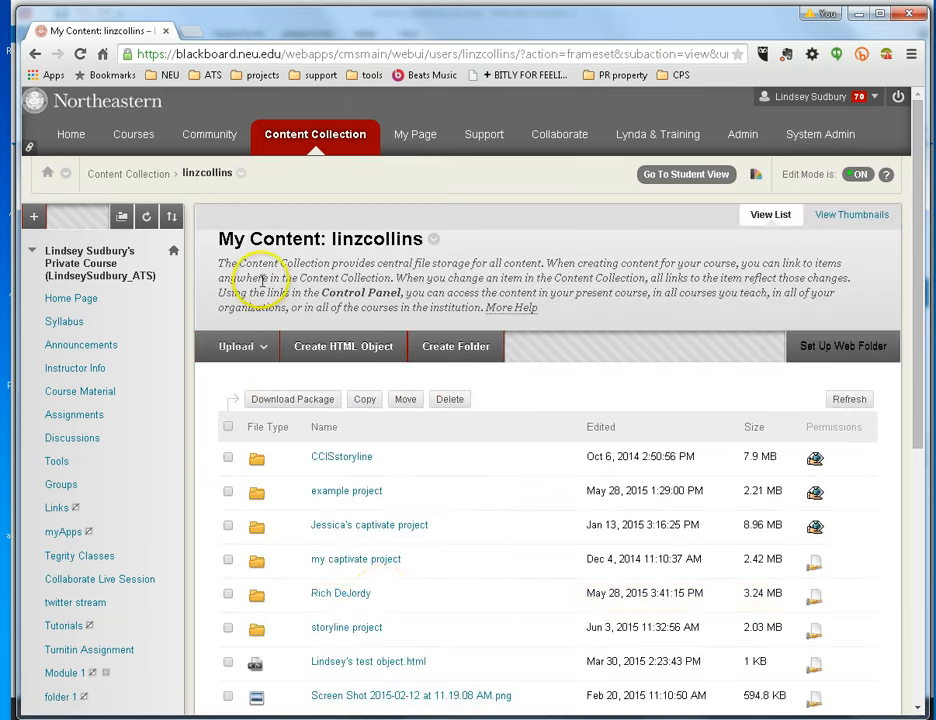
left_click(368, 628)
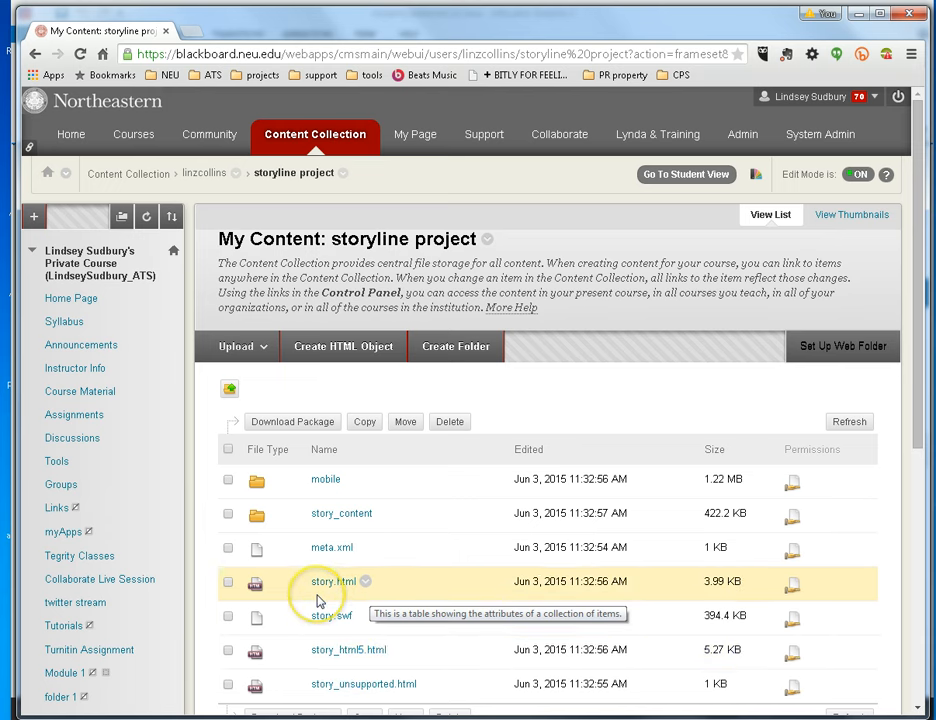
left_click(366, 582)
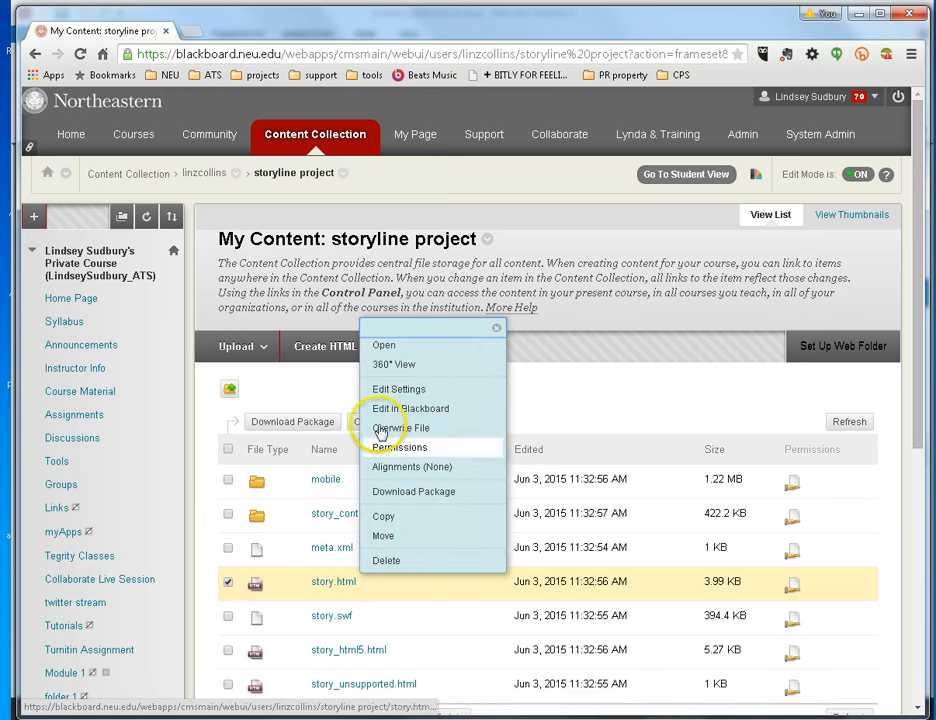
- Copy the story.html permanent URL from its 360° View report
left_click(399, 369)
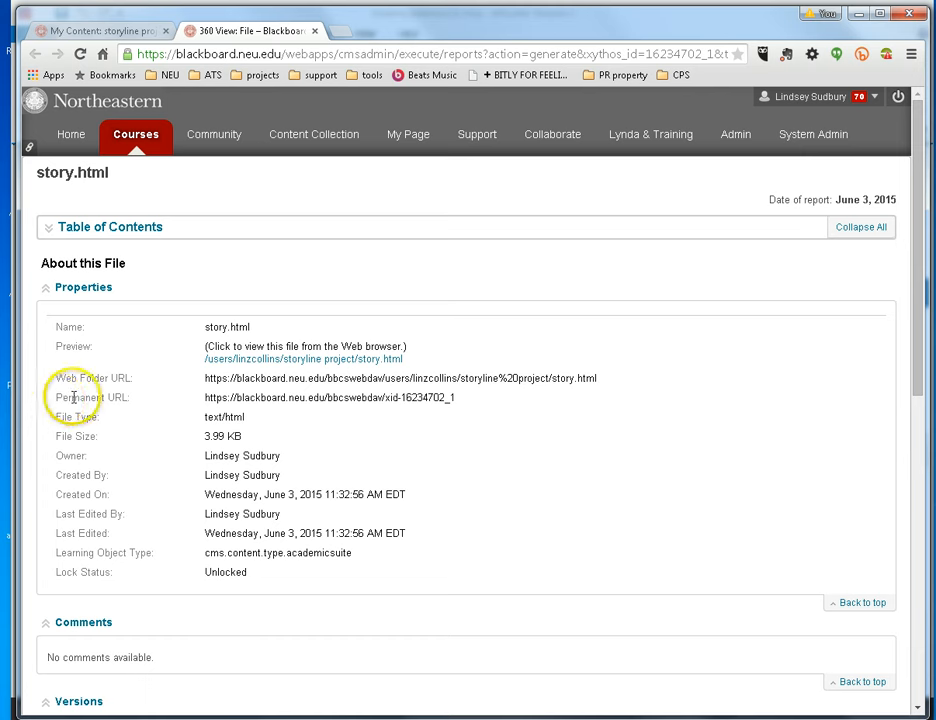
left_click_drag(206, 397, 372, 397)
left_click_drag(460, 398, 199, 397)
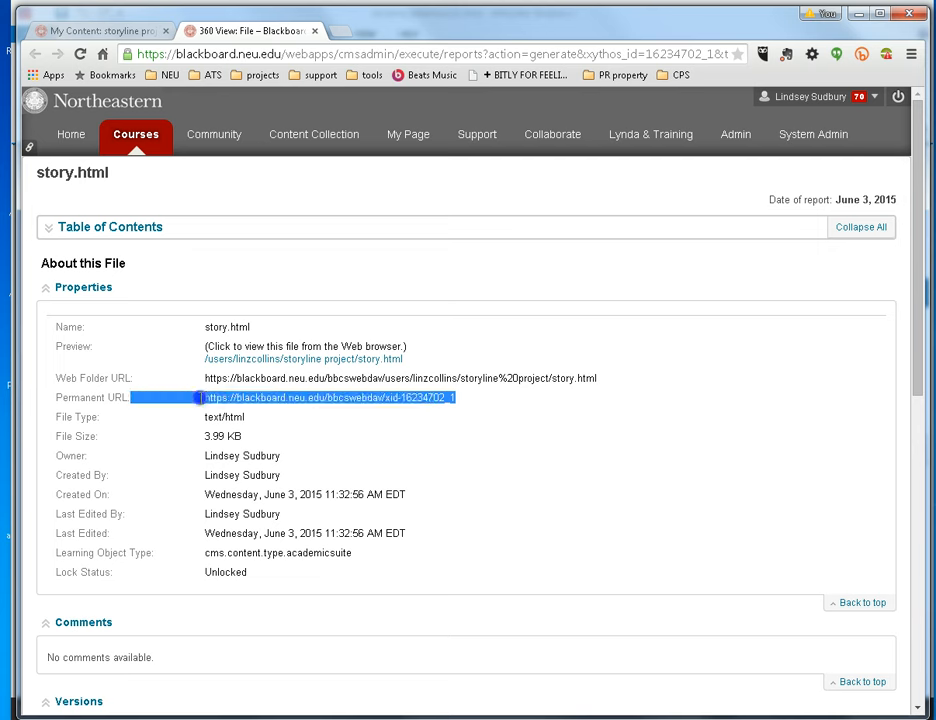
right_click(218, 398)
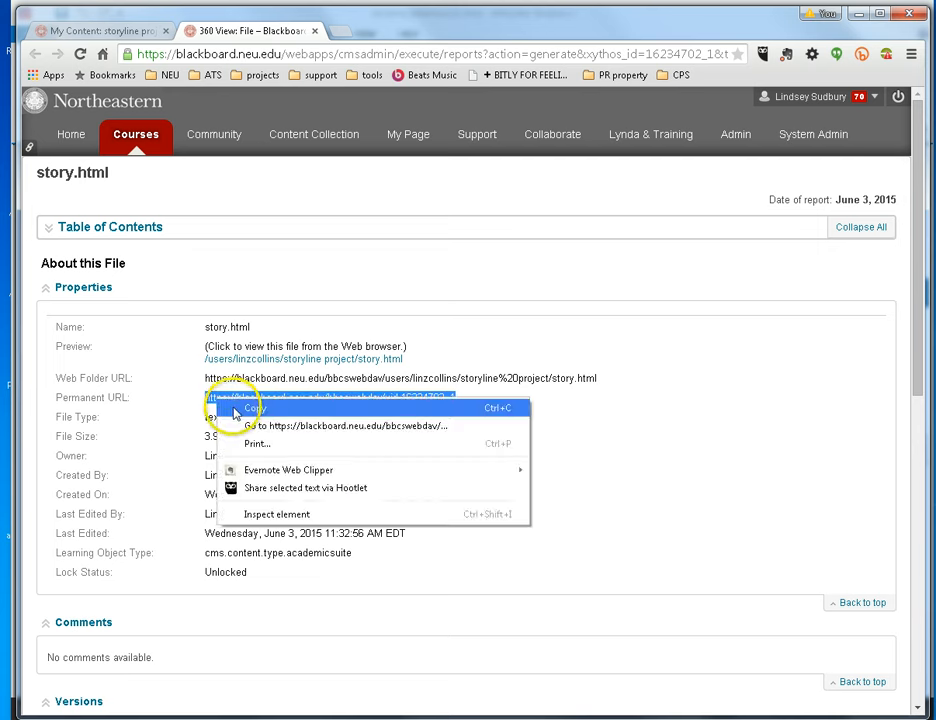
left_click(229, 410)
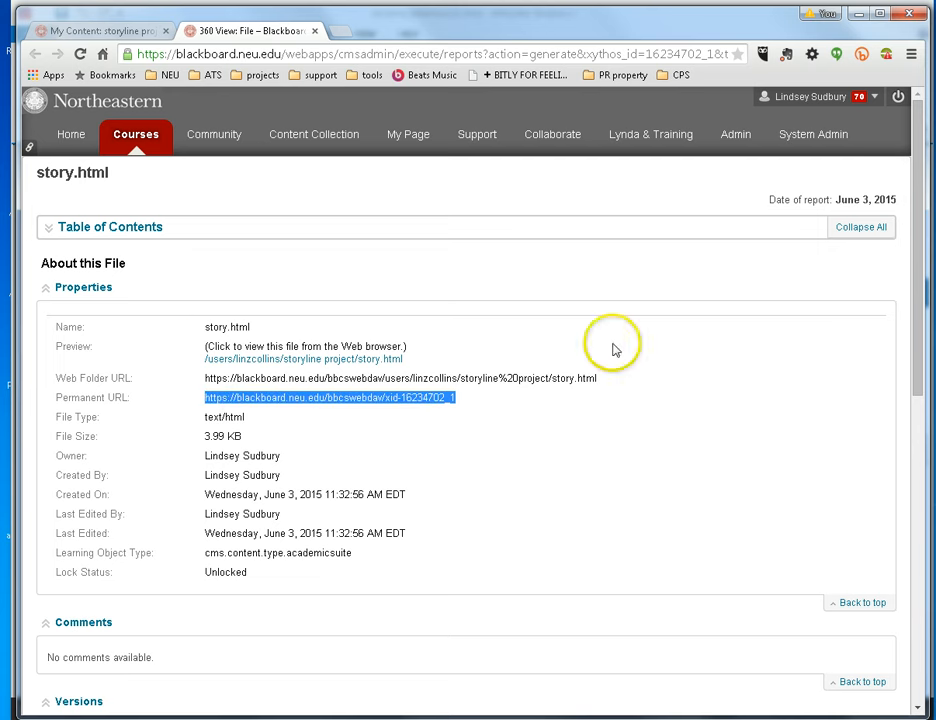
scroll(777, 545, "down", 5)
scroll(774, 542, "down", 2)
scroll(762, 543, "up", 7)
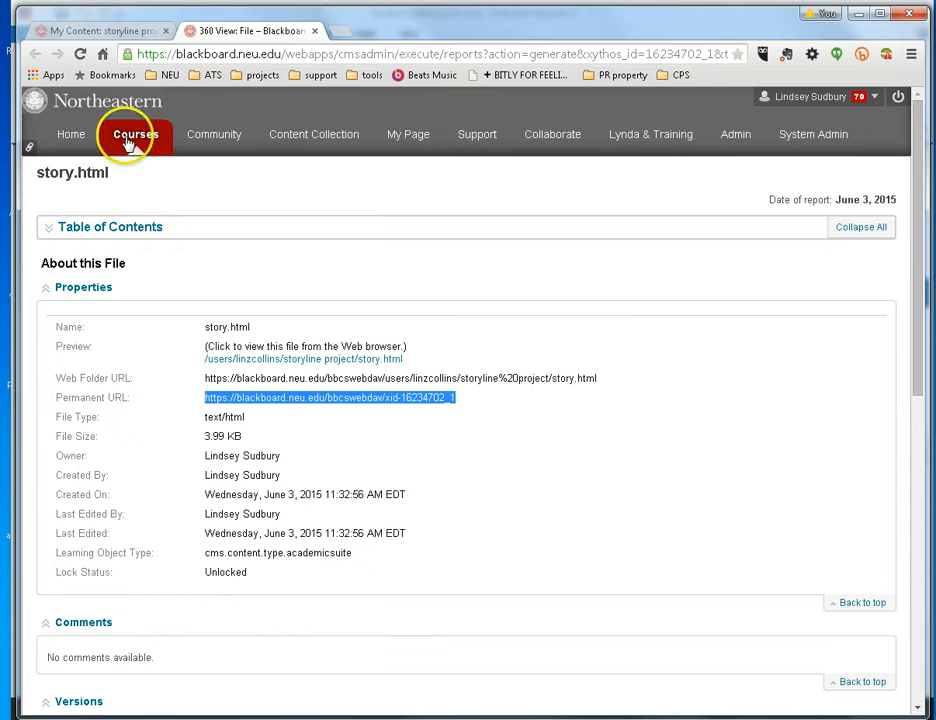
- Go from My Content to Course Material, then start a new Build Content item and cancel it
left_click(112, 32)
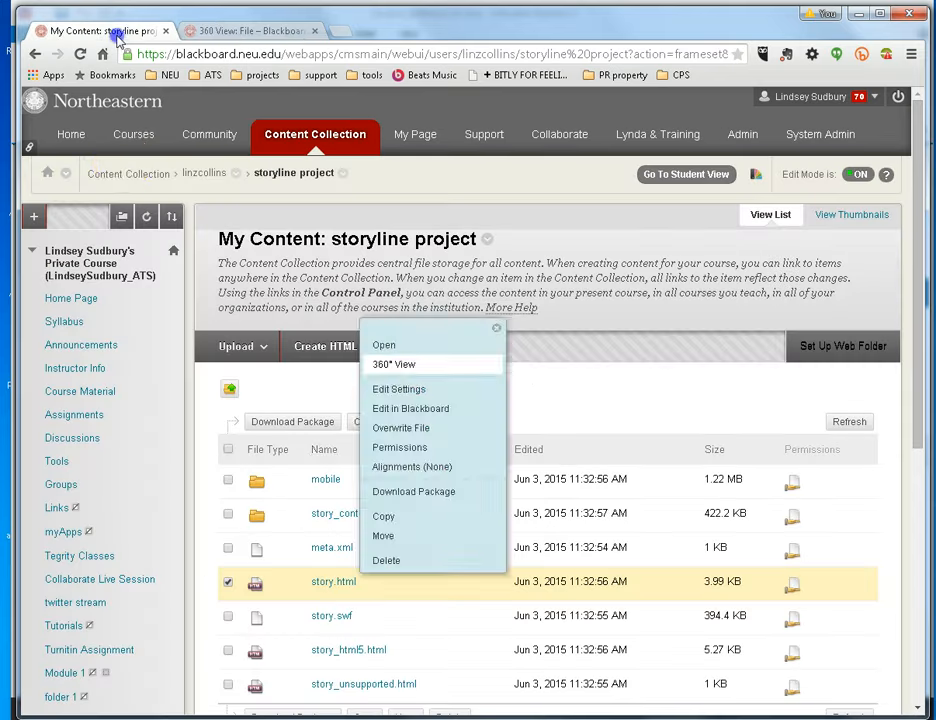
left_click(81, 393)
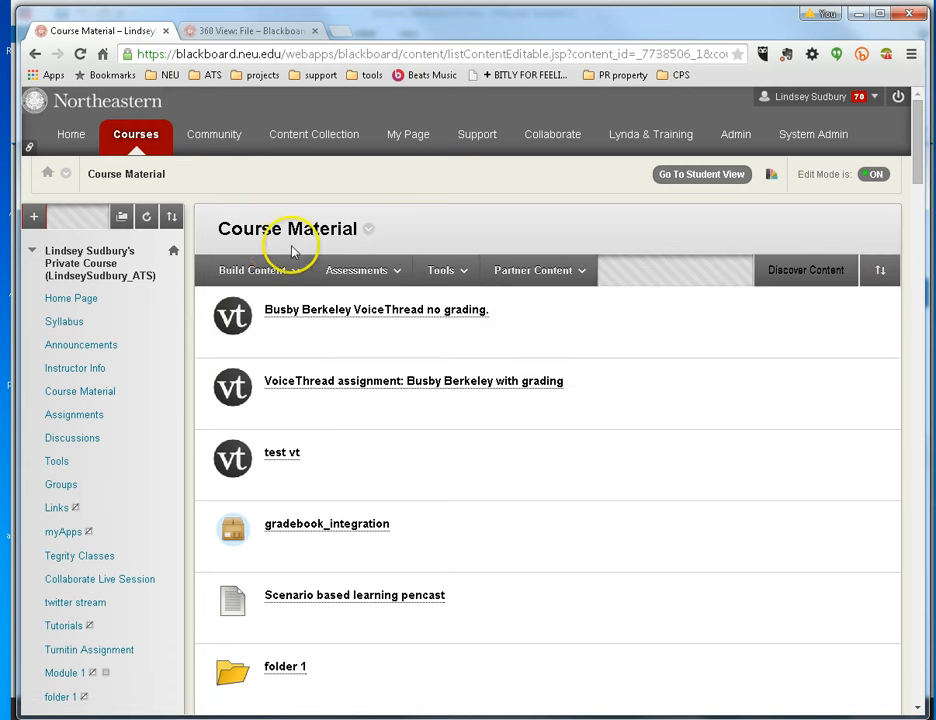
left_click(294, 276)
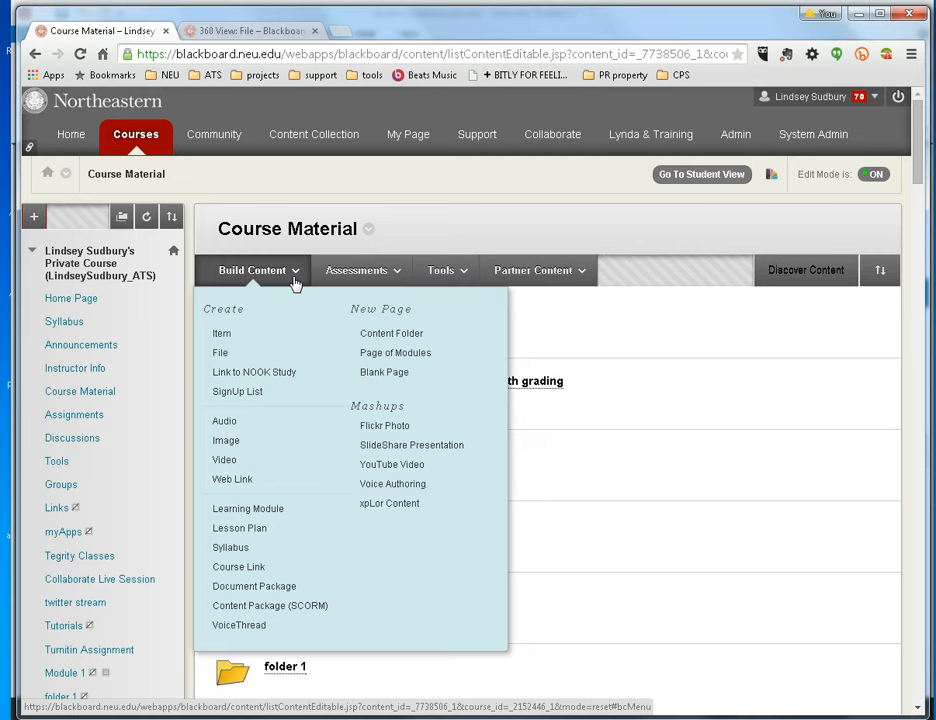
left_click(224, 335)
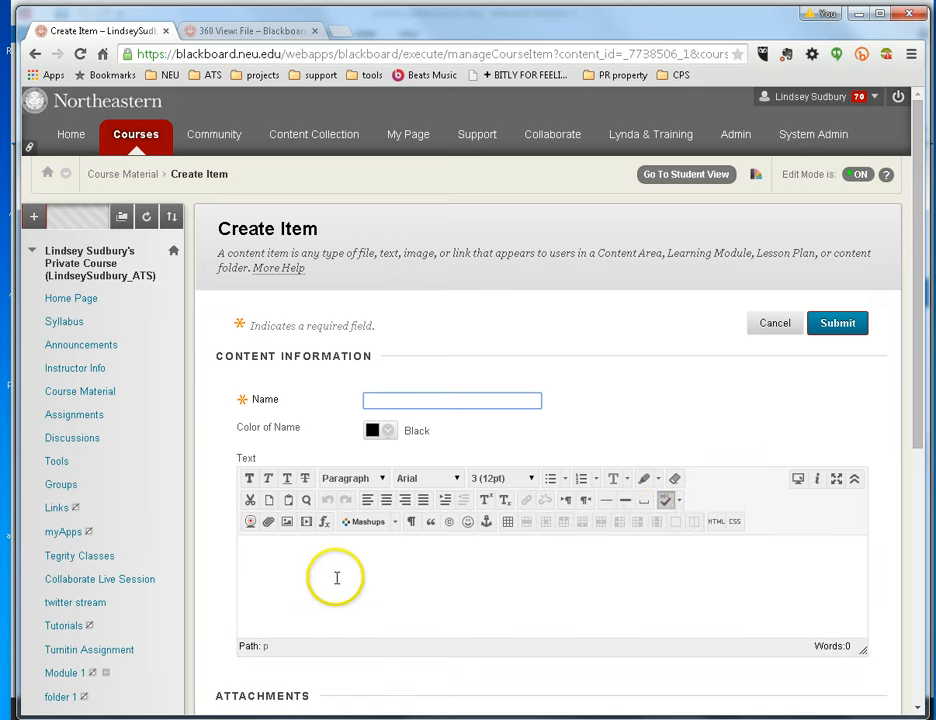
left_click(369, 621)
scroll(369, 622, "down", 1)
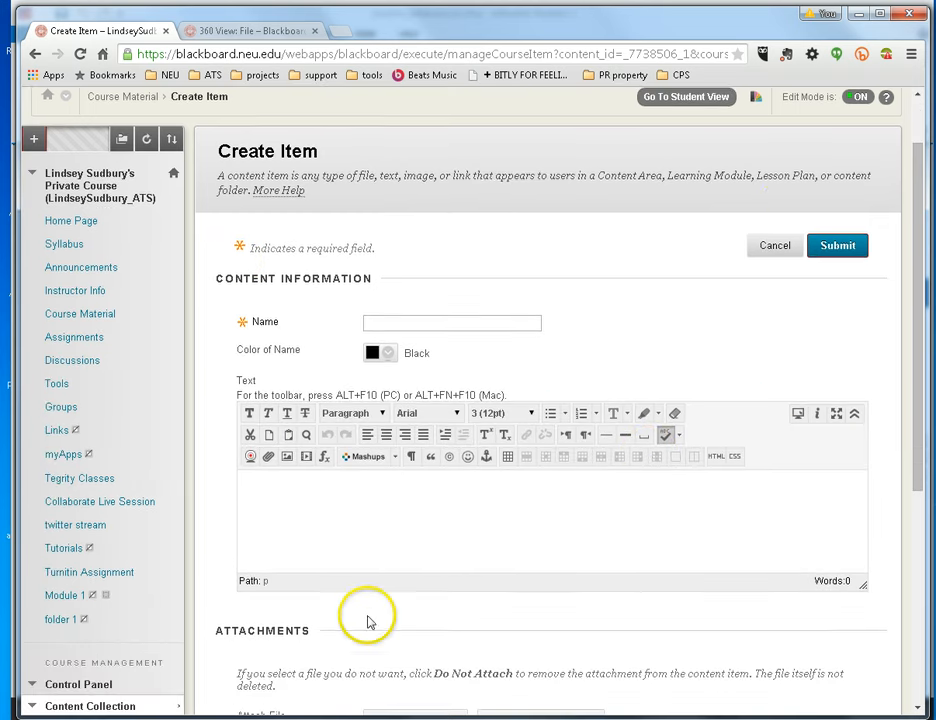
left_click(776, 245)
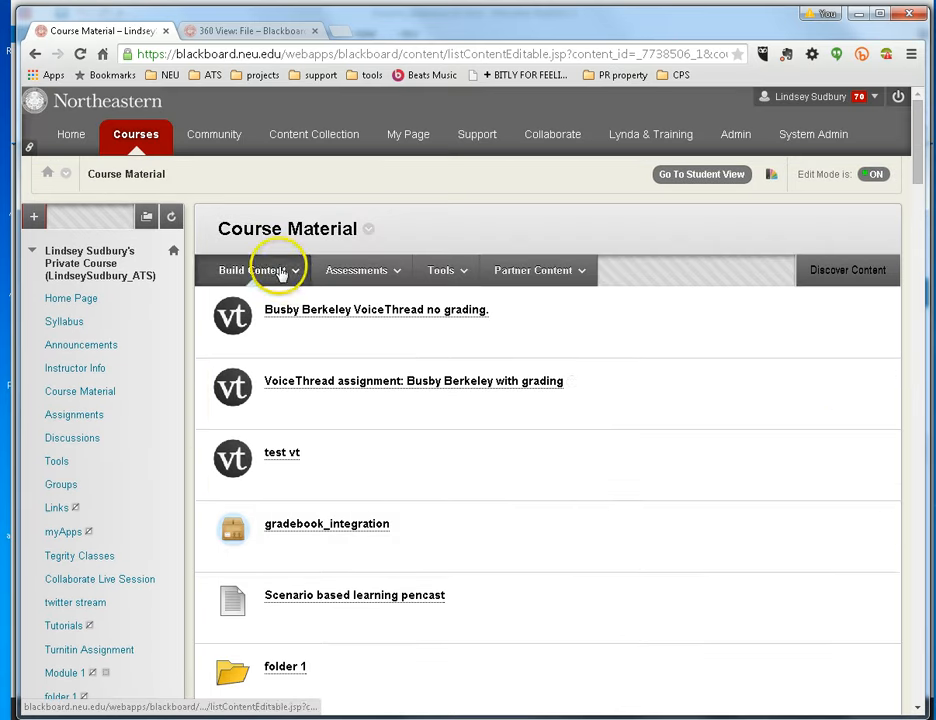
- Start a new Web Link named 'Week 2 - overview' with the story.html permanent URL pasted in
left_click(268, 278)
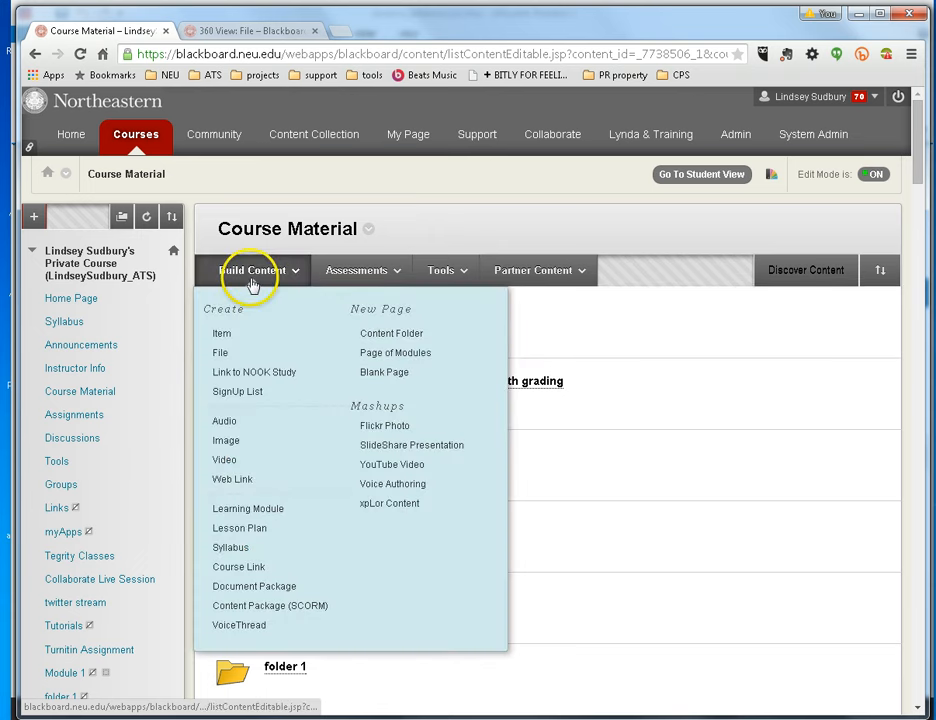
left_click(230, 482)
left_click(420, 400)
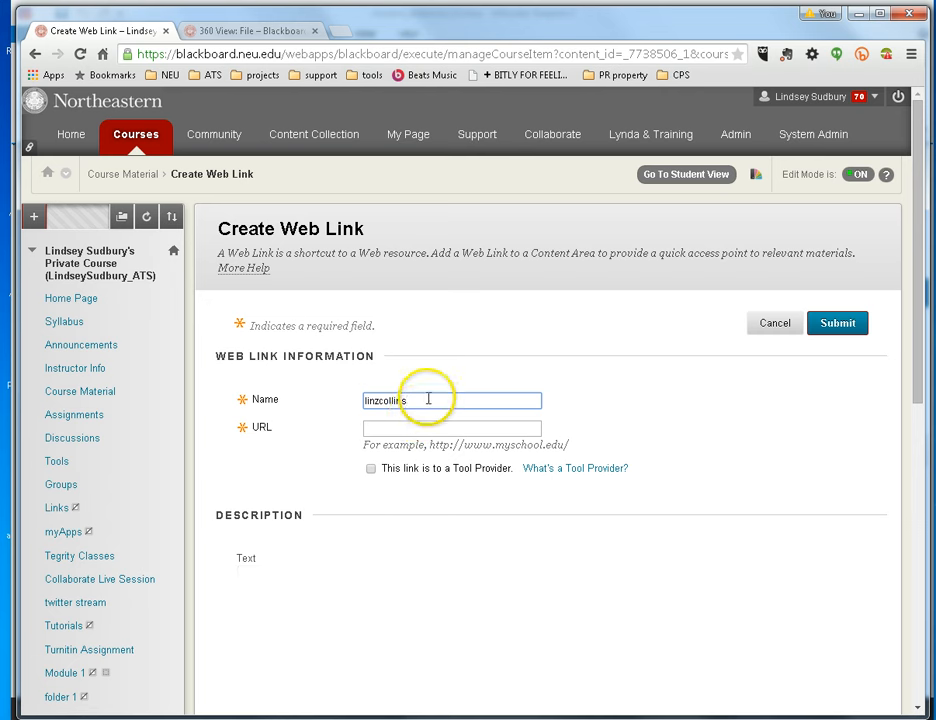
left_click_drag(428, 399, 330, 399)
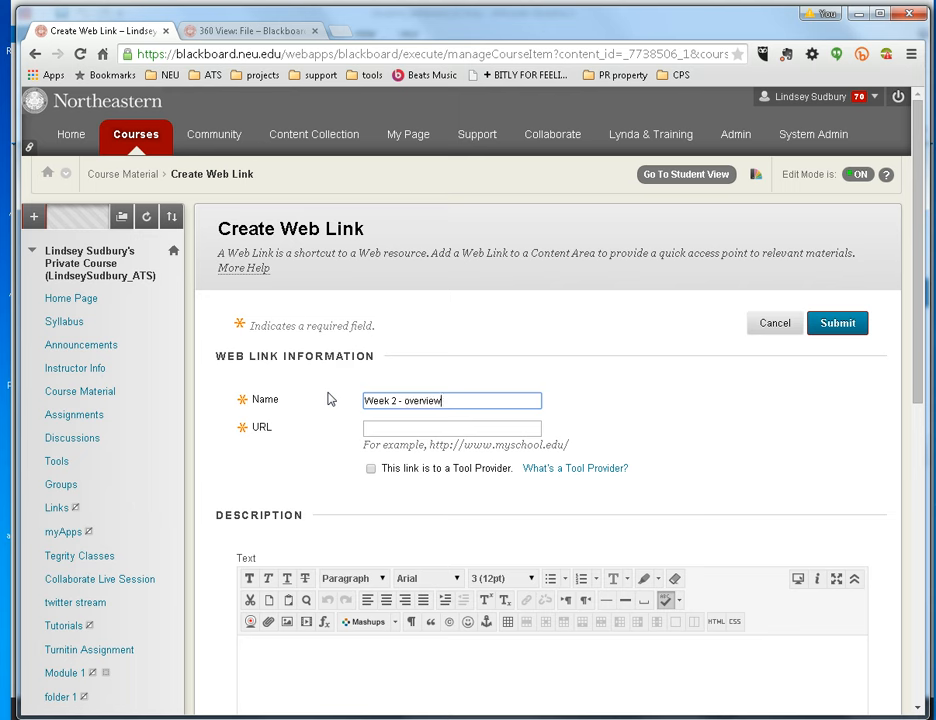
left_click(412, 431)
key("ctrl+v")
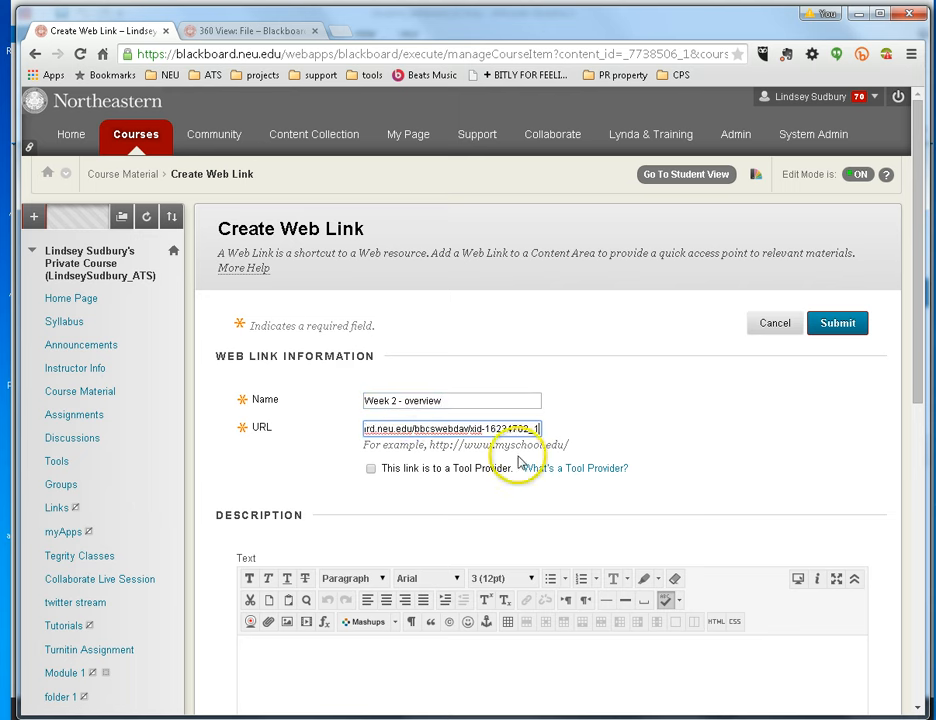
- Add the description 'Watch this presentation...' and submit the web link
left_click(262, 672)
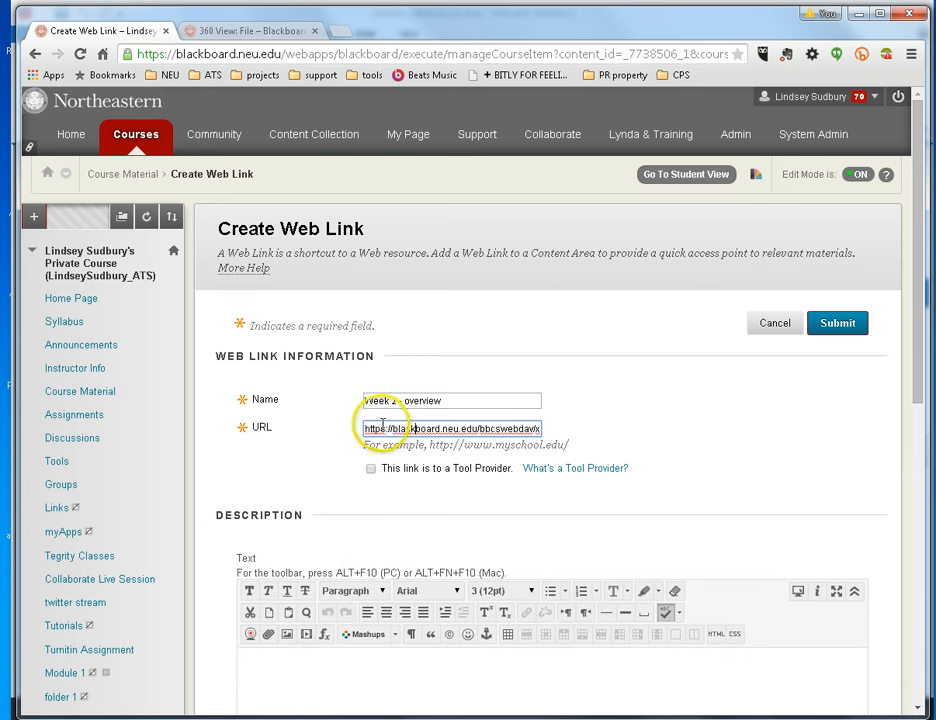
left_click_drag(370, 428, 574, 432)
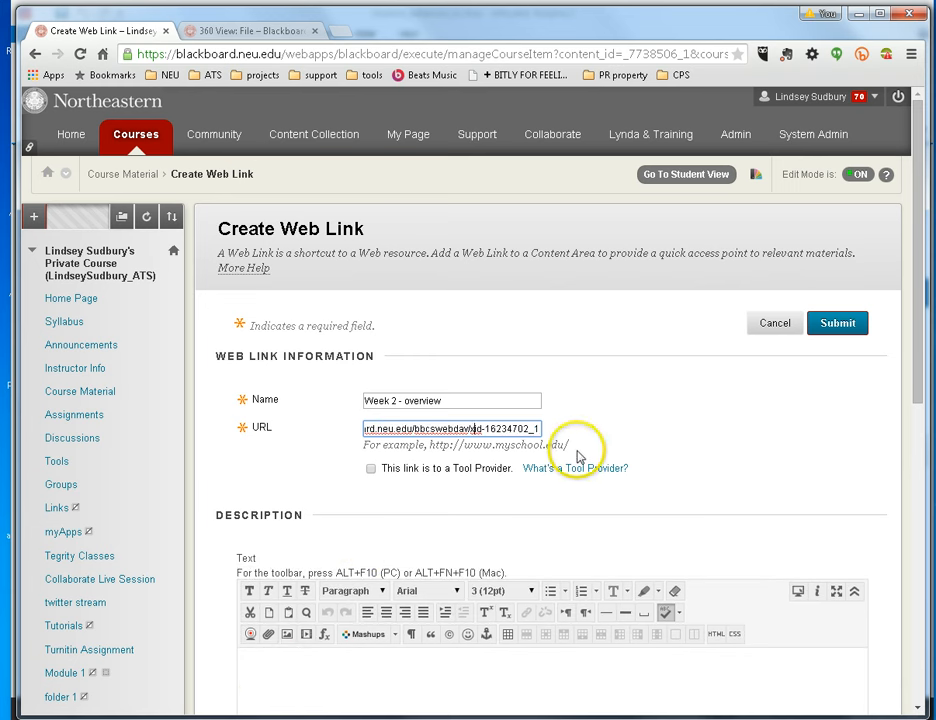
scroll(516, 558, "down", 3)
left_click(333, 451)
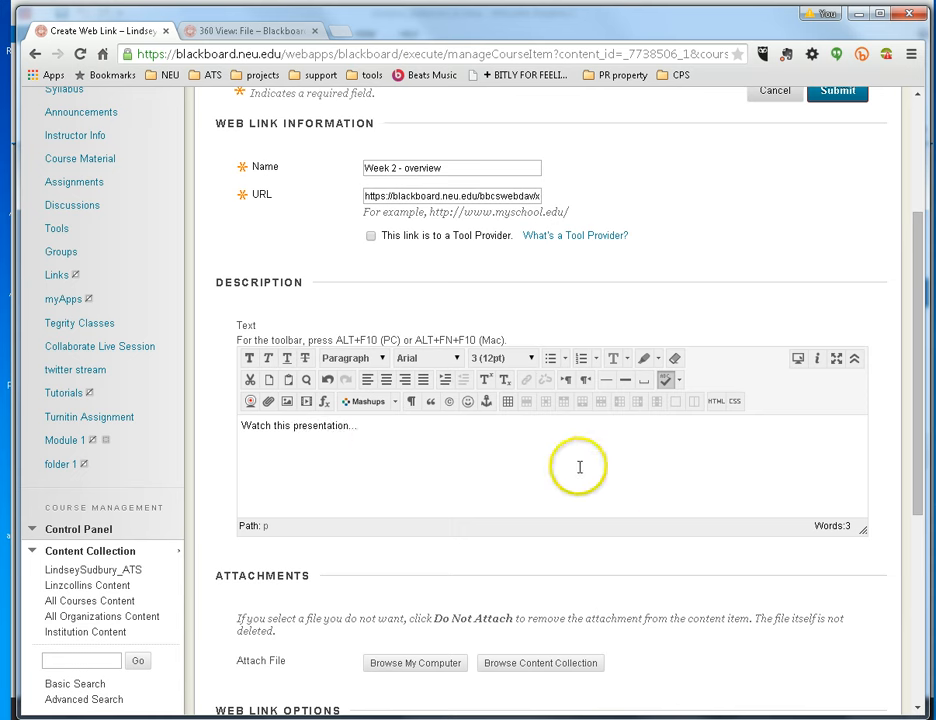
scroll(636, 610, "down", 3)
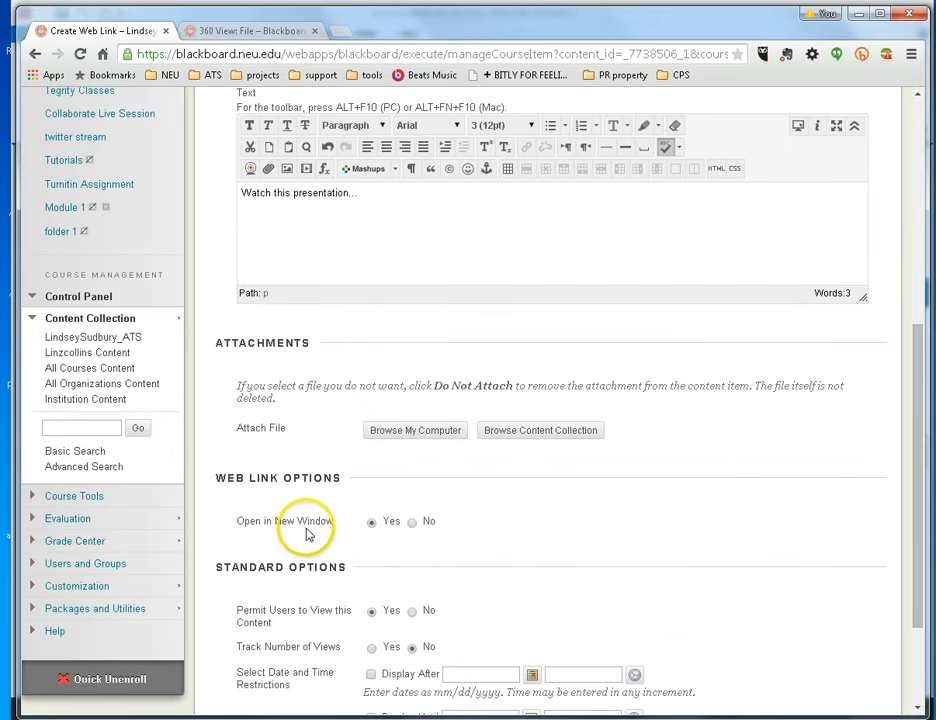
scroll(364, 560, "down", 2)
left_click(839, 673)
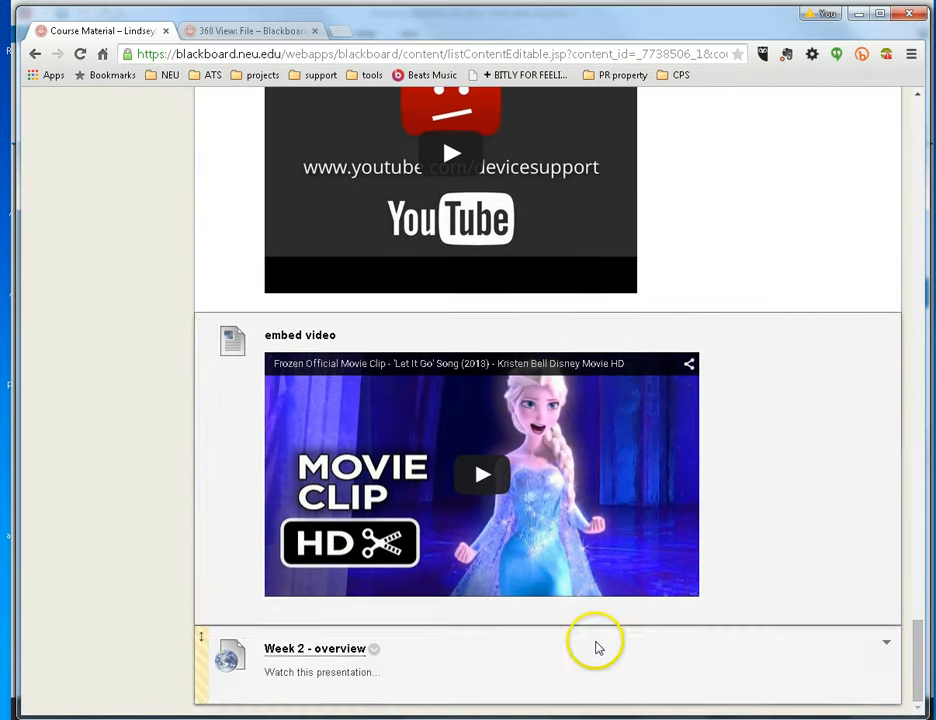
- Launch Week 2 - overview and advance two slides to 2.1 Background
left_click(282, 652)
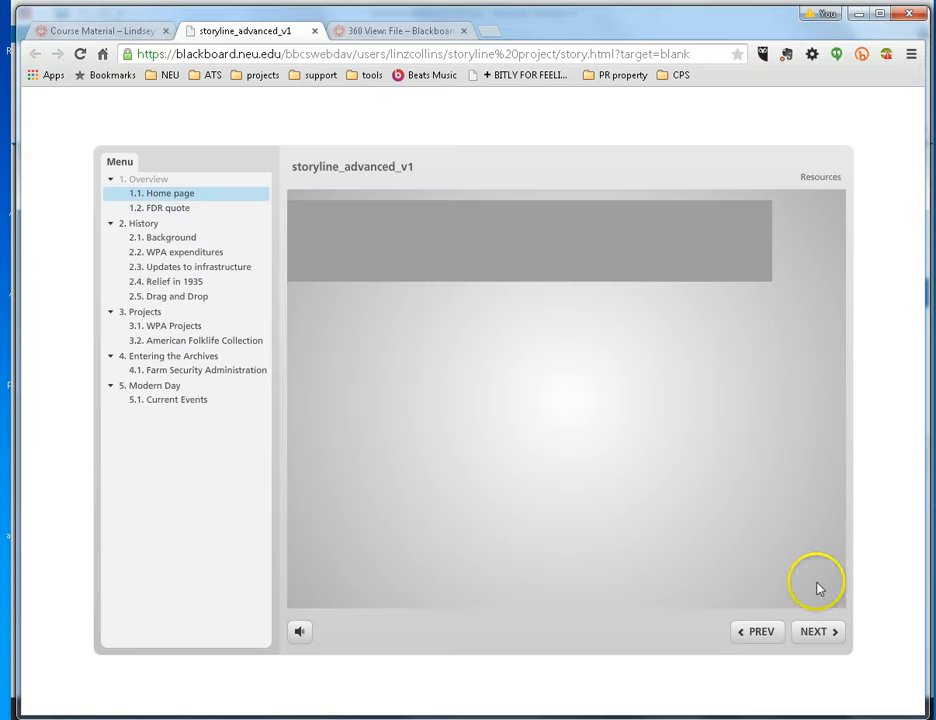
left_click(811, 632)
left_click(811, 634)
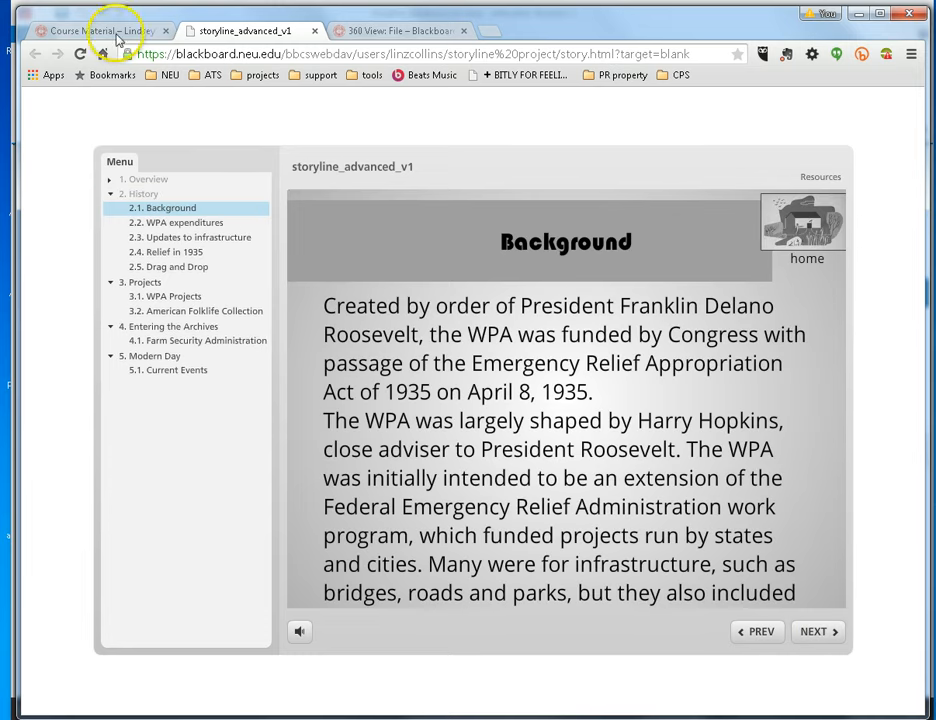
- Select the presentation's web address up to story.html in the address bar
left_click(318, 57)
left_click(618, 54)
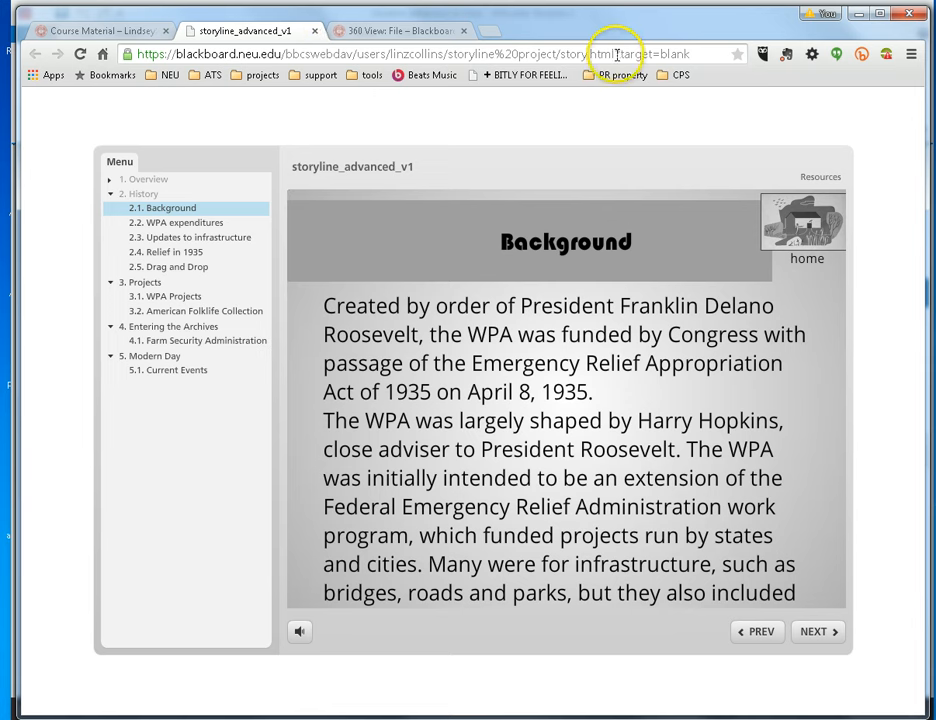
left_click_drag(334, 52, 46, 50)
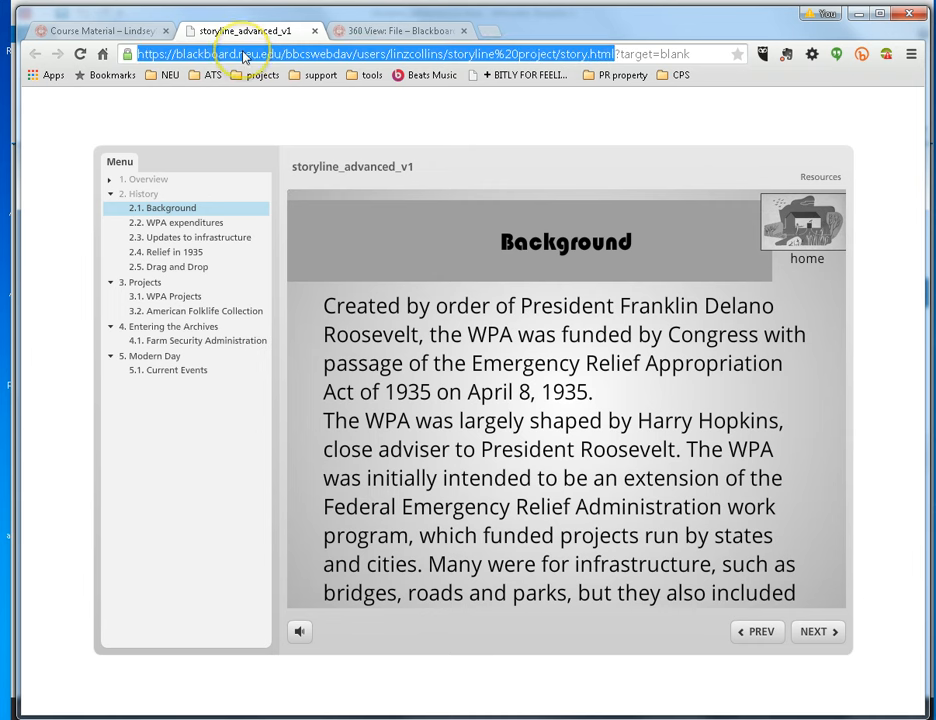